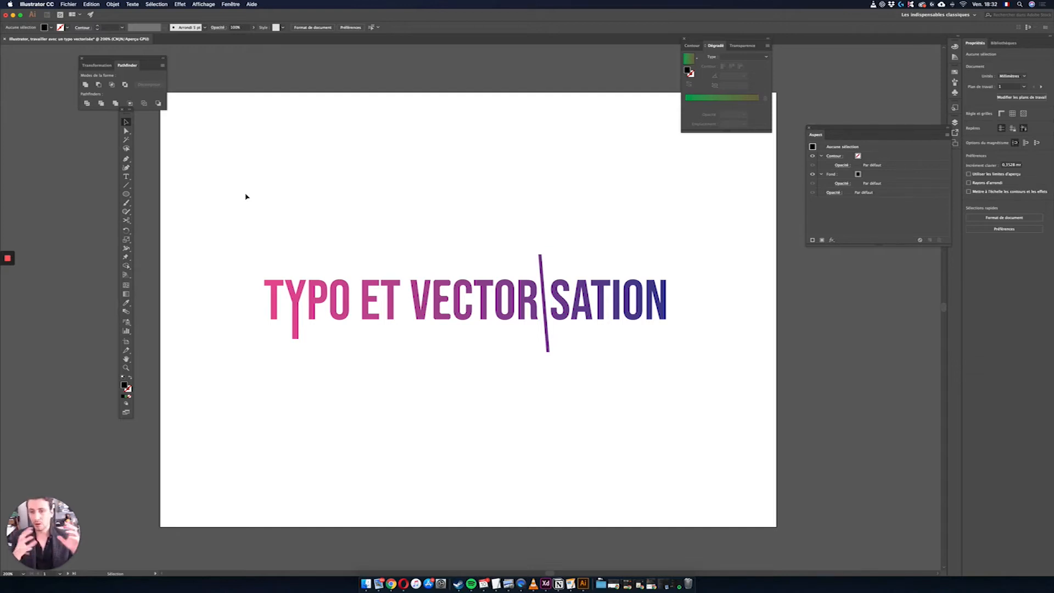
Delete the existing lettering from the artboard and add a new text line reading "TEXTE ET VECTORISATION"
{"action": "left_click_drag", "start_coordinate": [245, 203], "coordinate": [711, 394]}
{"action": "key", "text": "Delete"}
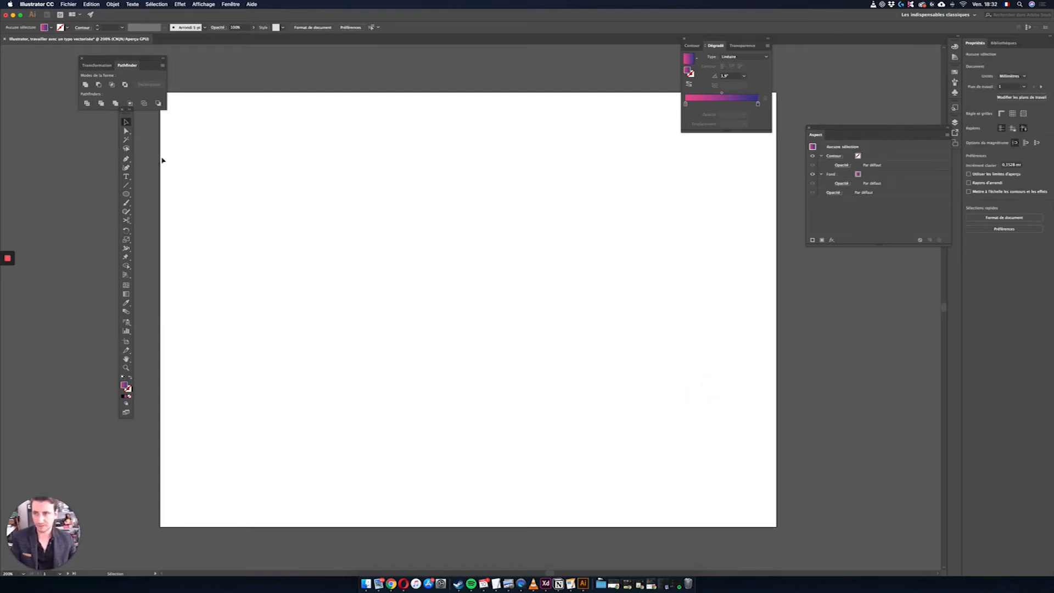
{"action": "left_click", "coordinate": [126, 177]}
{"action": "left_click", "coordinate": [371, 292]}
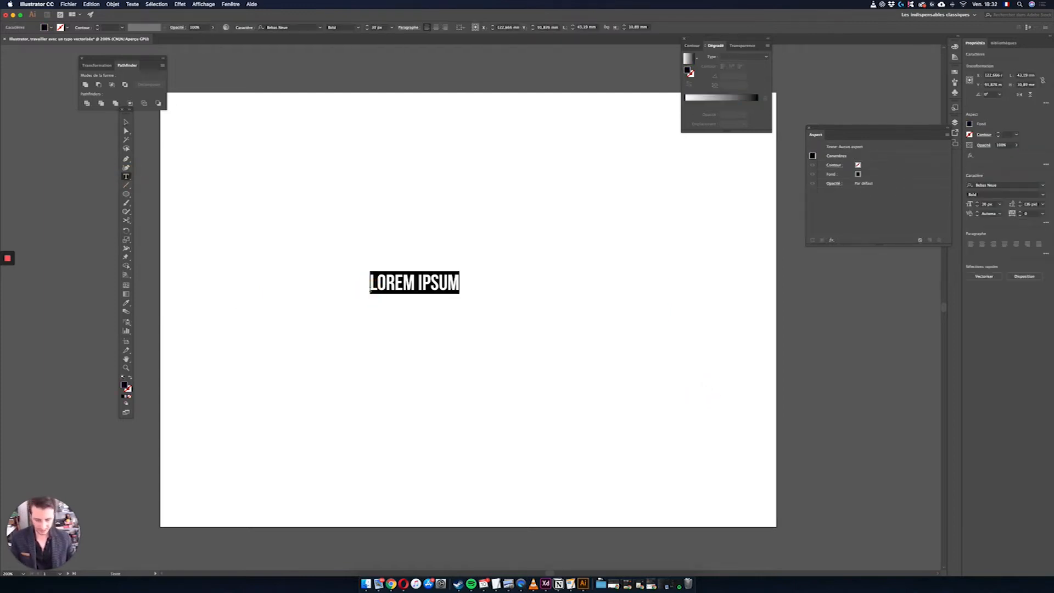
{"action": "type", "text": "TEXTE"}
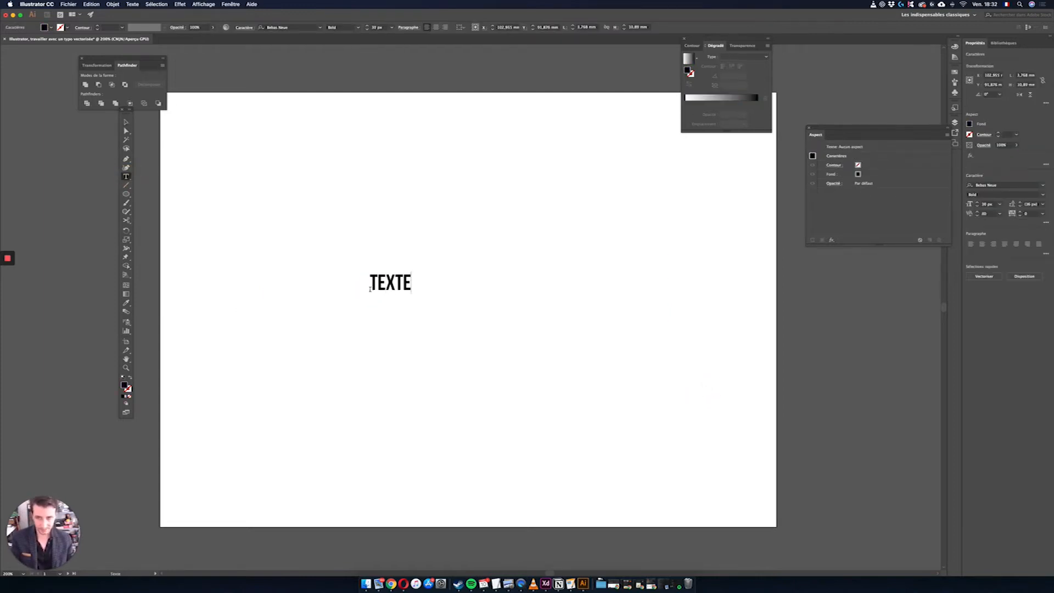
{"action": "type", "text": " ET VECTORIS"}
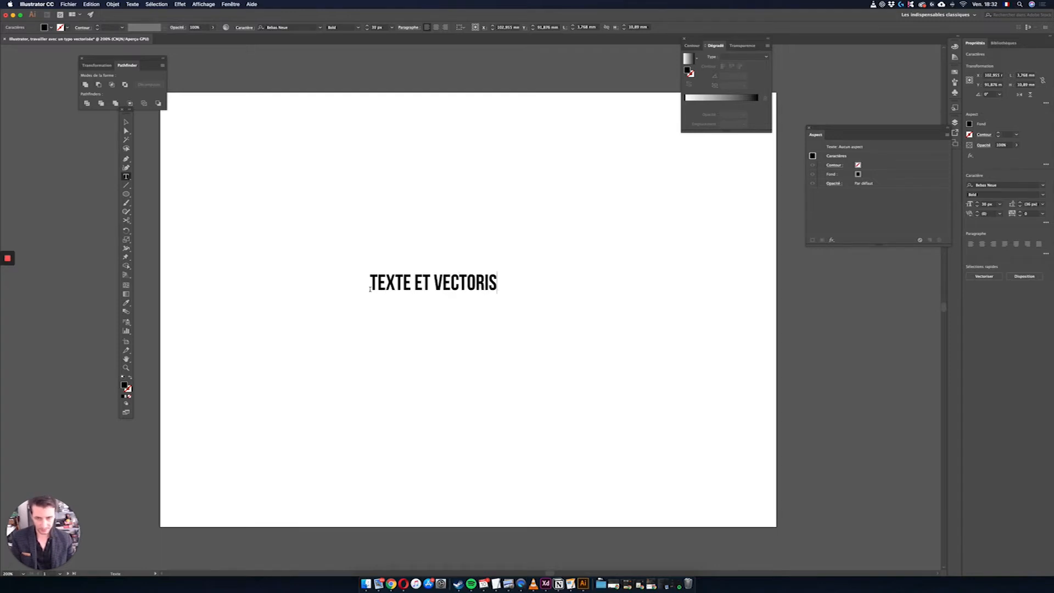
{"action": "type", "text": "ATION"}
{"action": "key", "text": "super+a"}
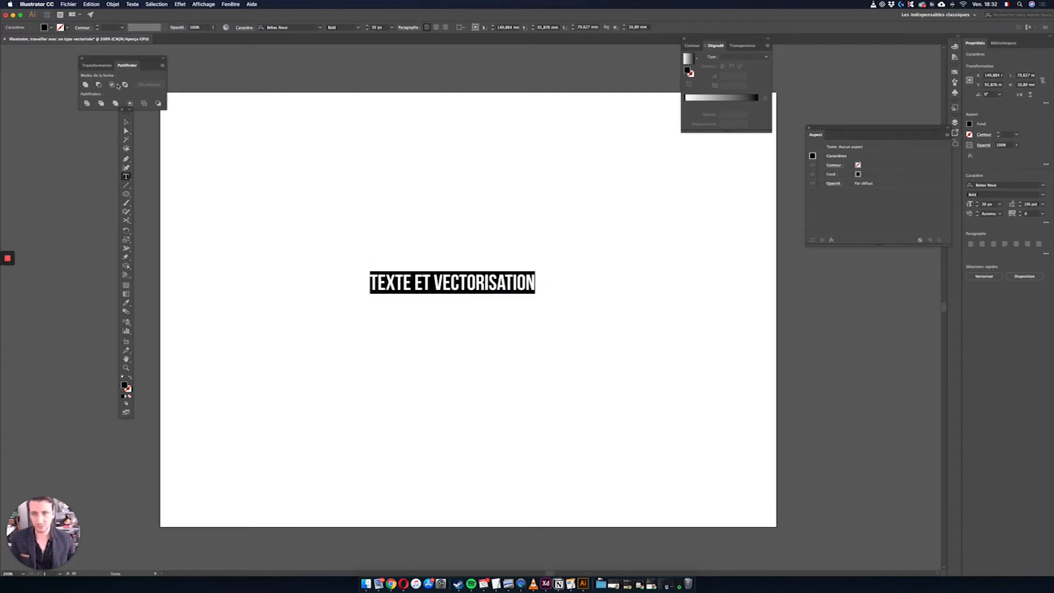
Enlarge the text line to about 202 mm wide and reposition it near the middle of the artboard
{"action": "left_click", "coordinate": [126, 121]}
{"action": "left_click_drag", "start_coordinate": [535, 294], "coordinate": [712, 358]}
{"action": "mouse_move", "coordinate": [649, 293]}
{"action": "left_mouse_down"}
{"action": "mouse_move", "coordinate": [632, 294]}
{"action": "mouse_move", "coordinate": [641, 296]}
{"action": "left_mouse_up"}
{"action": "left_click", "coordinate": [574, 247]}
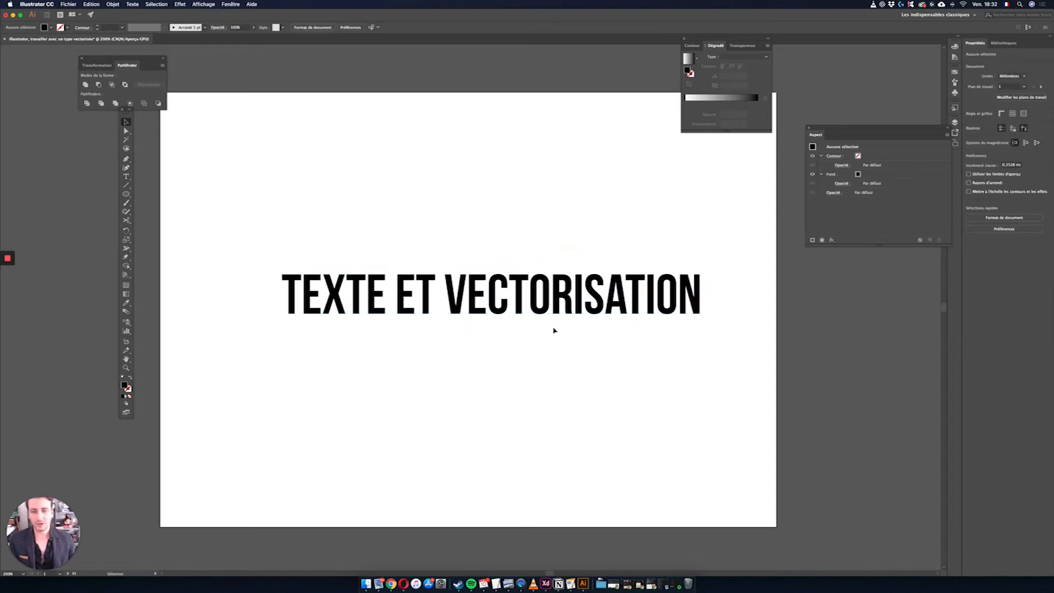
{"action": "left_click", "coordinate": [523, 297]}
{"action": "left_click_drag", "start_coordinate": [521, 296], "coordinate": [515, 295]}
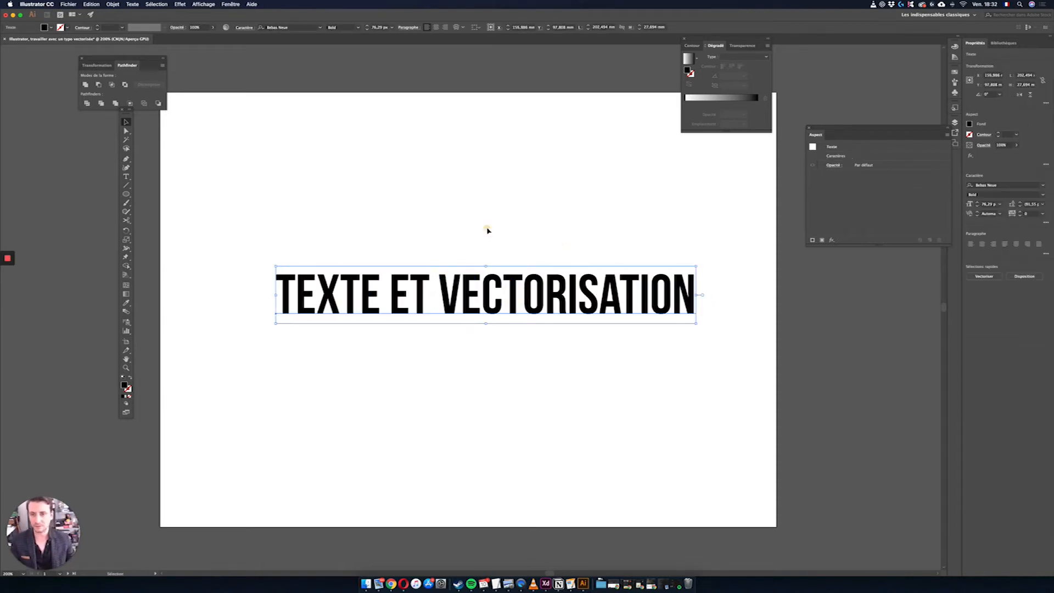
{"action": "left_click", "coordinate": [487, 229]}
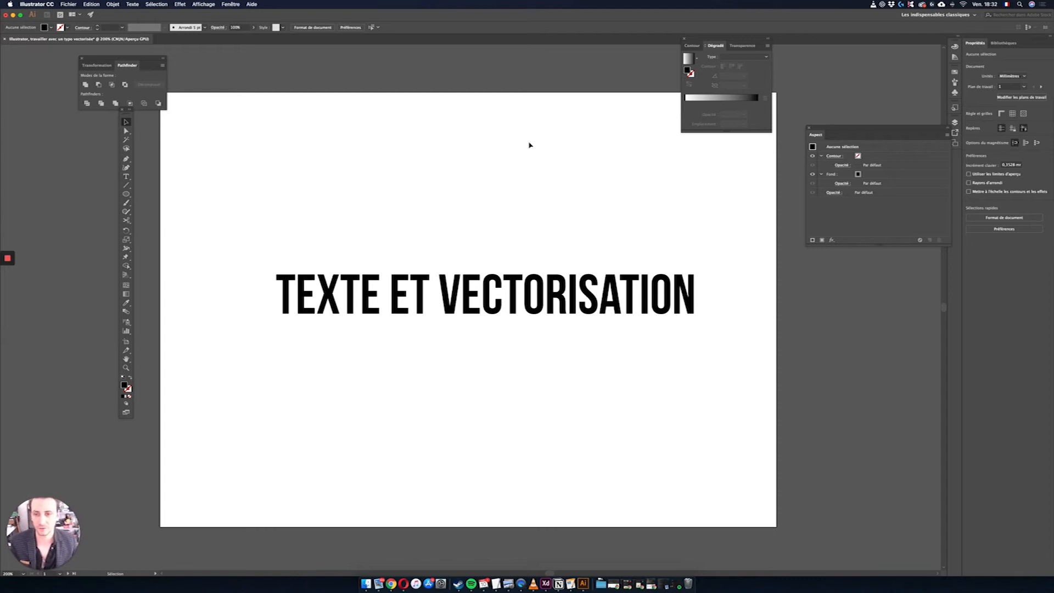
Convert the "TEXTE ET VECTORISATION" text into editable vector outlines
{"action": "left_click_drag", "start_coordinate": [305, 171], "coordinate": [617, 387]}
{"action": "right_click", "coordinate": [507, 298]}
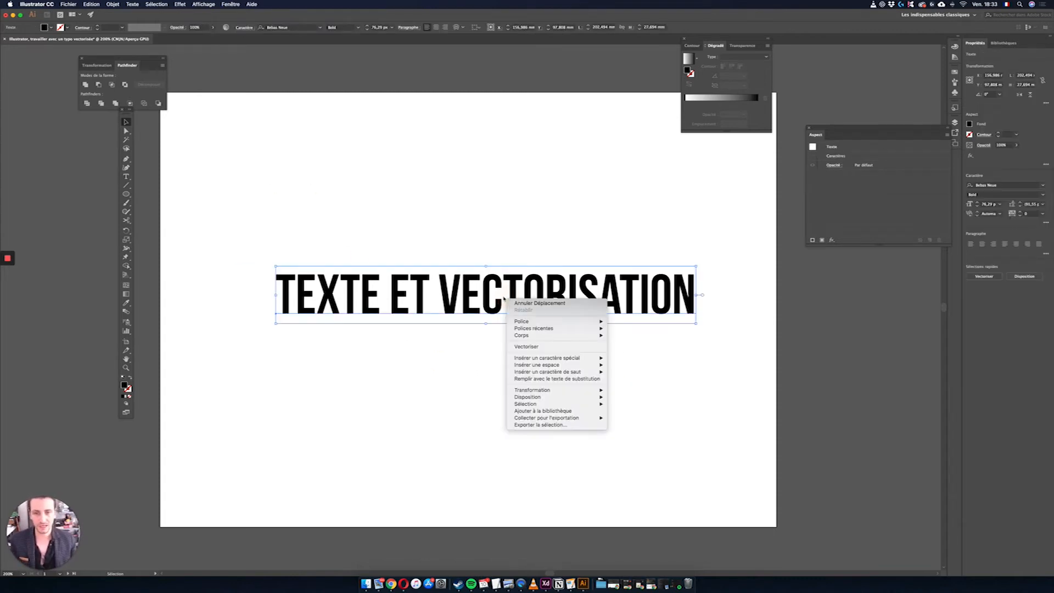
{"action": "left_click", "coordinate": [548, 350]}
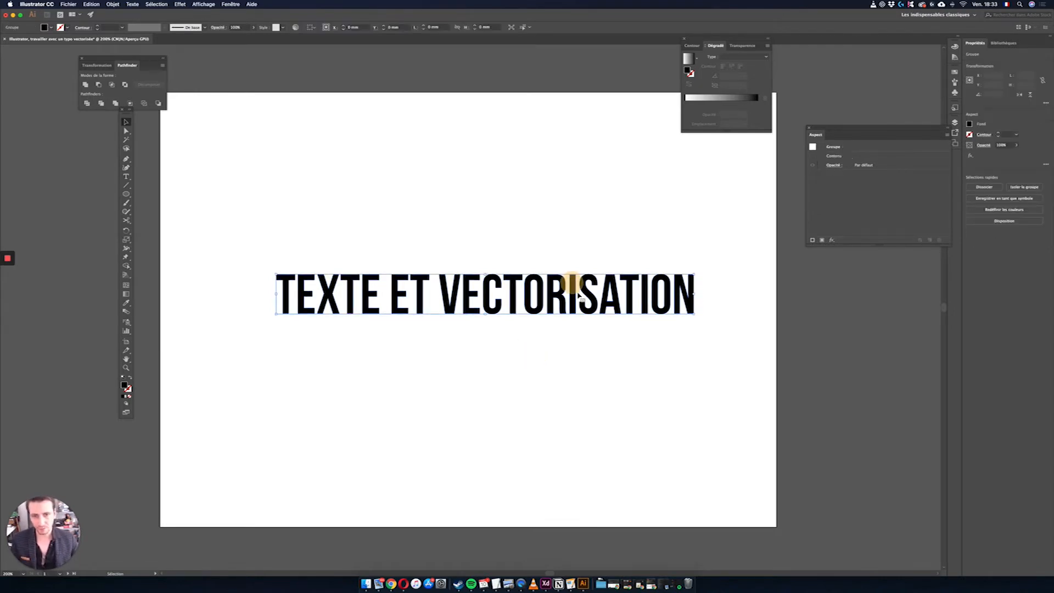
Try to reshape the C of VECTORISATION by directly moving a single anchor point on its lower terminal, and undo the attempt
{"action": "left_click", "coordinate": [126, 130]}
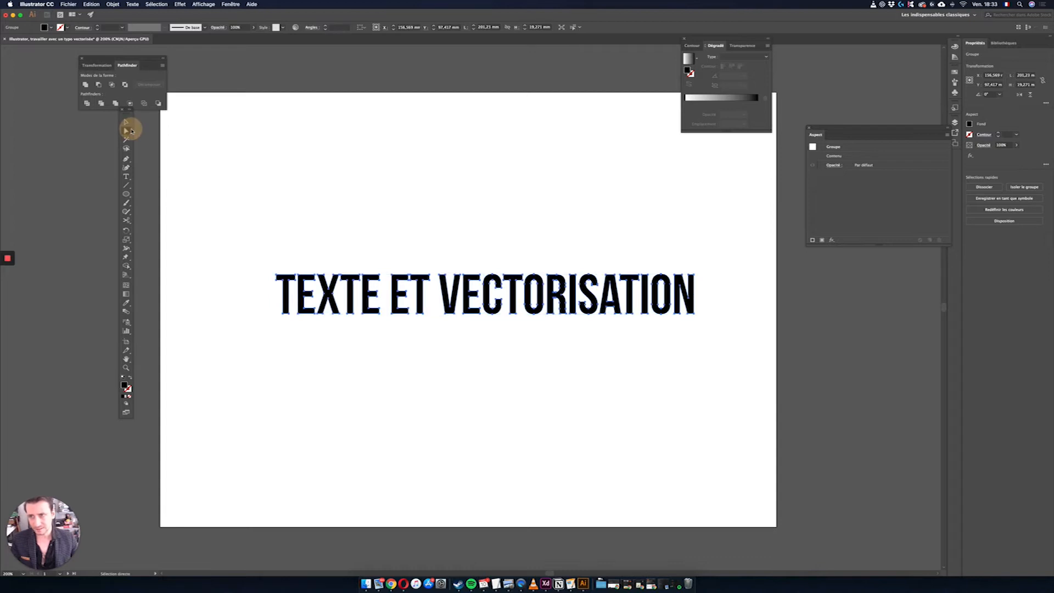
{"action": "left_click", "coordinate": [469, 300]}
{"action": "left_click", "coordinate": [471, 251]}
{"action": "left_click", "coordinate": [489, 311]}
{"action": "left_click", "coordinate": [532, 353]}
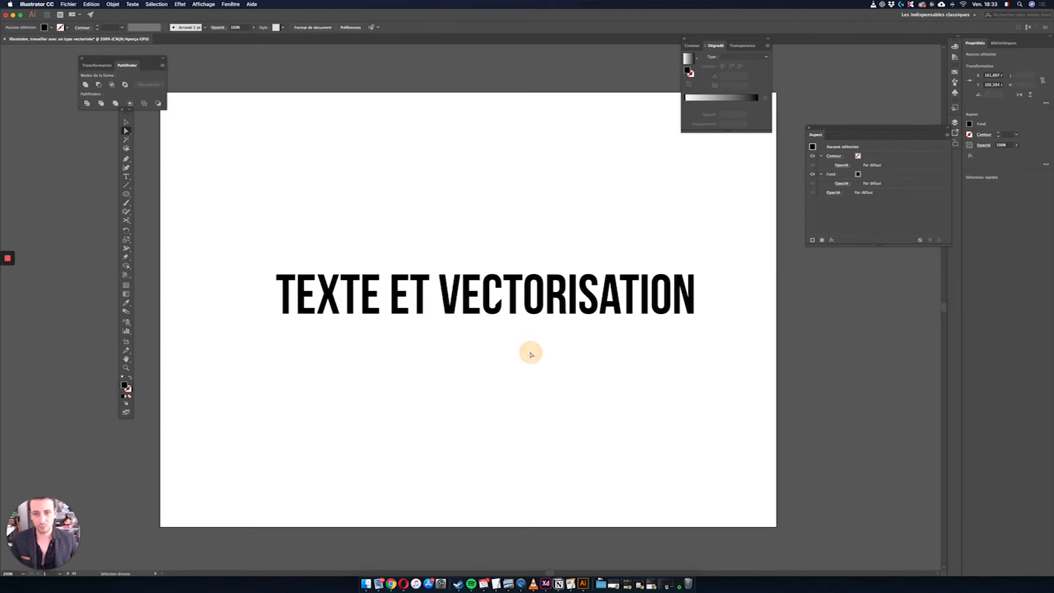
{"action": "key", "text": "super+z"}
{"action": "key", "text": "super+z"}
{"action": "scroll", "coordinate": [498, 310], "scroll_direction": "up", "scroll_amount": 4}
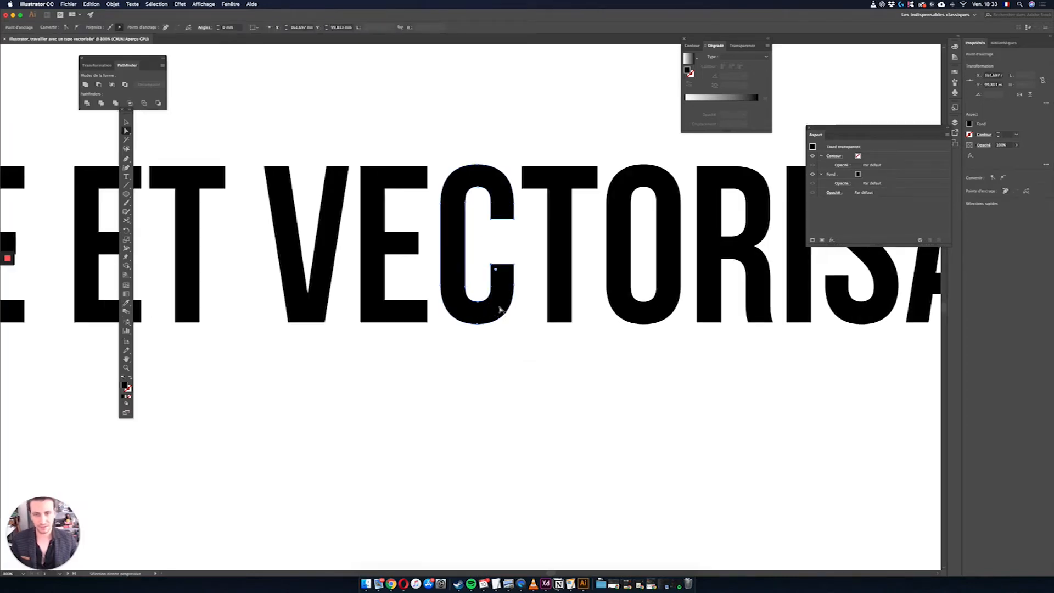
{"action": "scroll", "coordinate": [501, 306], "scroll_direction": "up", "scroll_amount": 2}
{"action": "left_click_drag", "start_coordinate": [485, 222], "coordinate": [491, 242]}
{"action": "left_click", "coordinate": [593, 376]}
{"action": "key", "text": "super+z"}
{"action": "key", "text": "super+z"}
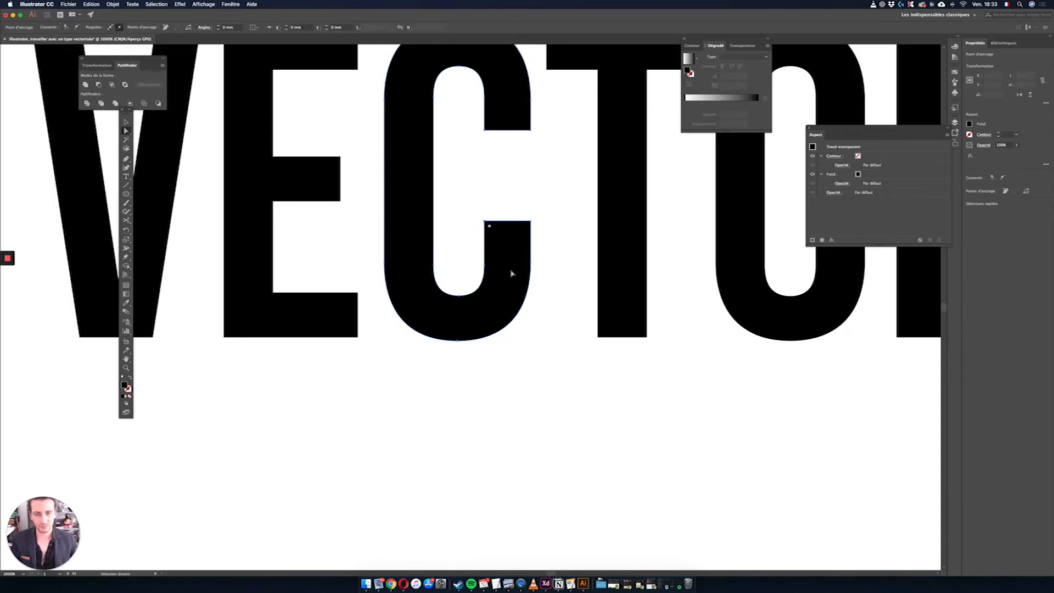
Slant both terminals of the C by moving the lower one's inner corner down and the upper one's inner corner up
{"action": "left_click", "coordinate": [483, 229]}
{"action": "left_click_drag", "start_coordinate": [485, 220], "coordinate": [484, 242]}
{"action": "left_click", "coordinate": [514, 106]}
{"action": "left_click", "coordinate": [485, 130]}
{"action": "left_click_drag", "start_coordinate": [486, 132], "coordinate": [484, 97]}
{"action": "left_click", "coordinate": [522, 278]}
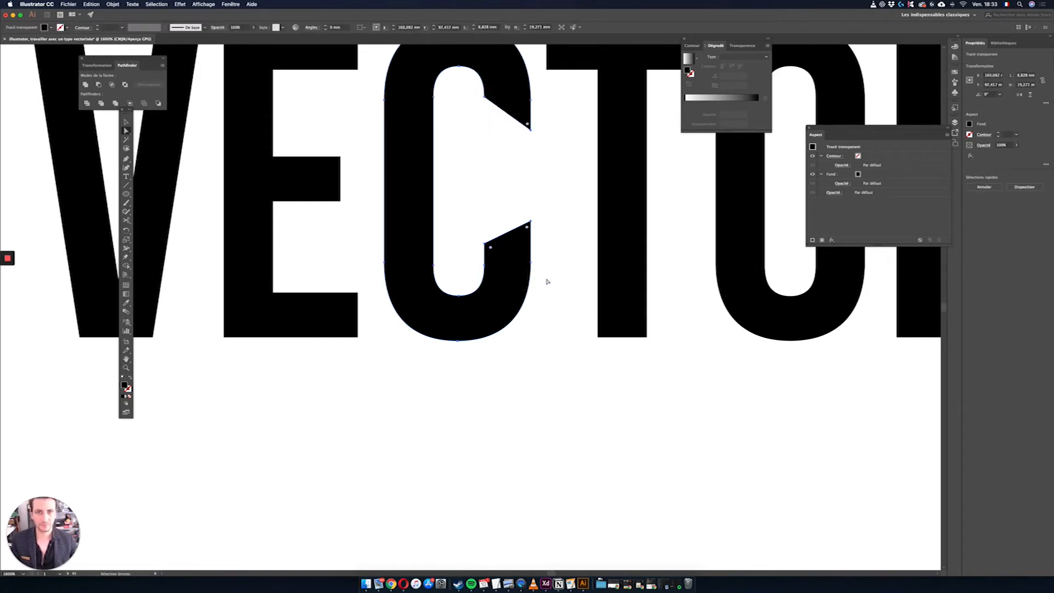
Try rounding all corners of the E in VECTORISATION at once, and undo it
{"action": "left_click", "coordinate": [280, 192]}
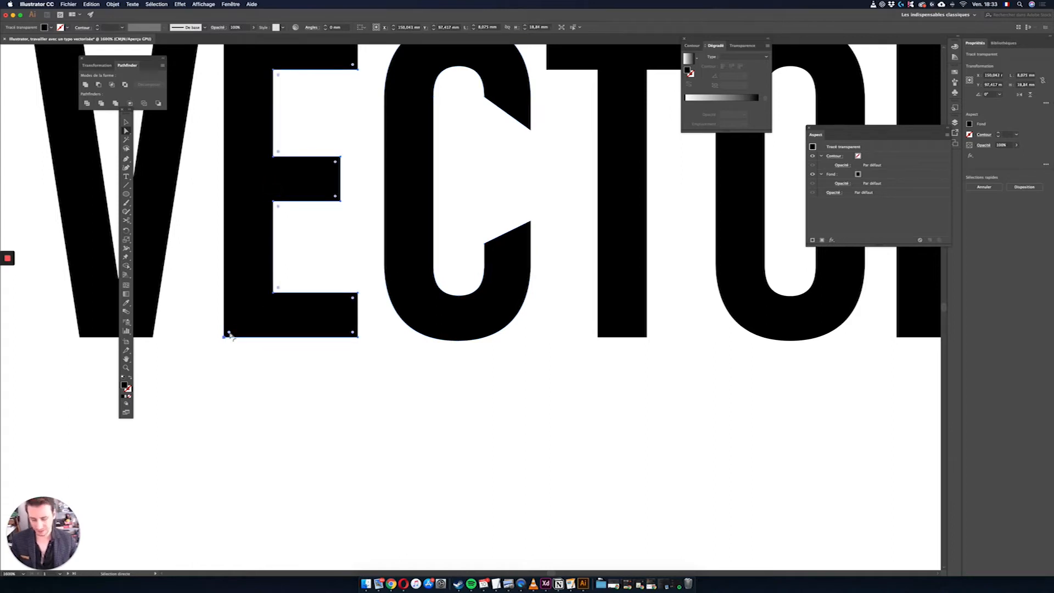
{"action": "left_click_drag", "start_coordinate": [229, 333], "coordinate": [253, 316]}
{"action": "key", "text": "super+z"}
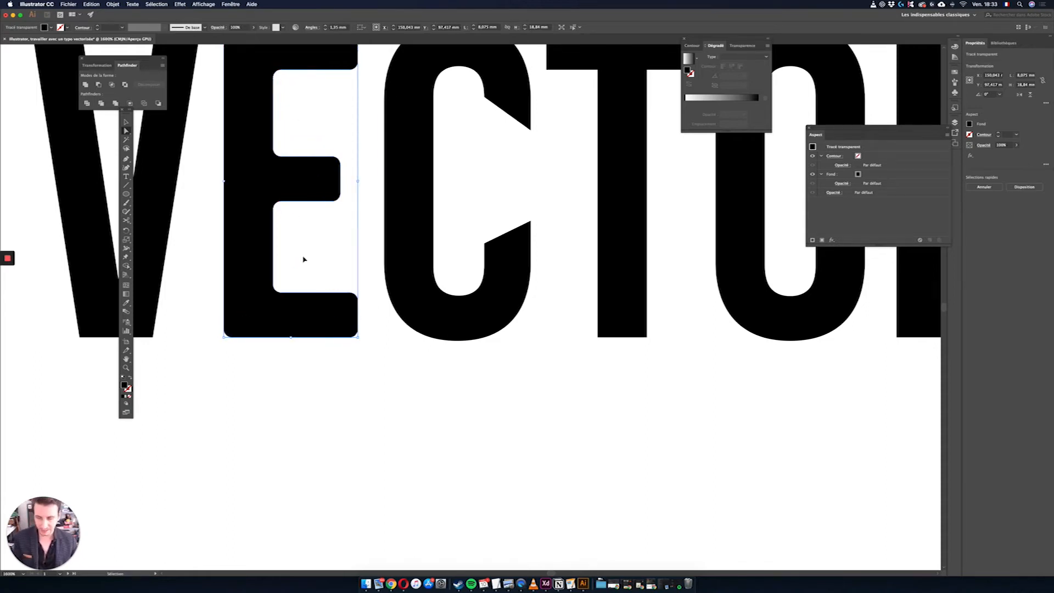
{"action": "key", "text": "super+z"}
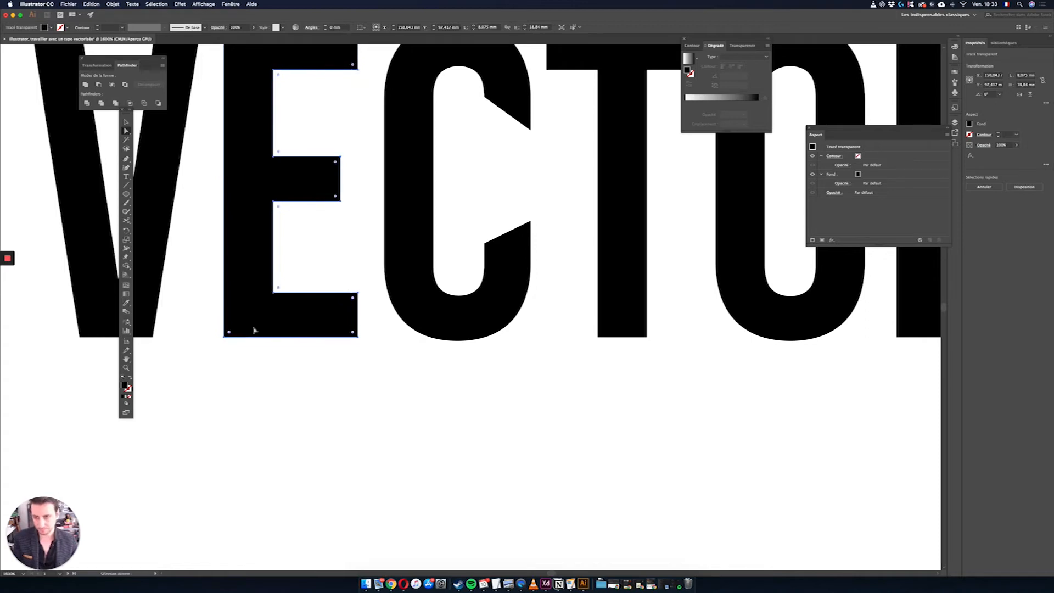
Round only the lower-left corner of the E in VECTORISATION and invert it into a concave cut-out
{"action": "left_click", "coordinate": [228, 331]}
{"action": "left_click_drag", "start_coordinate": [229, 333], "coordinate": [259, 301]}
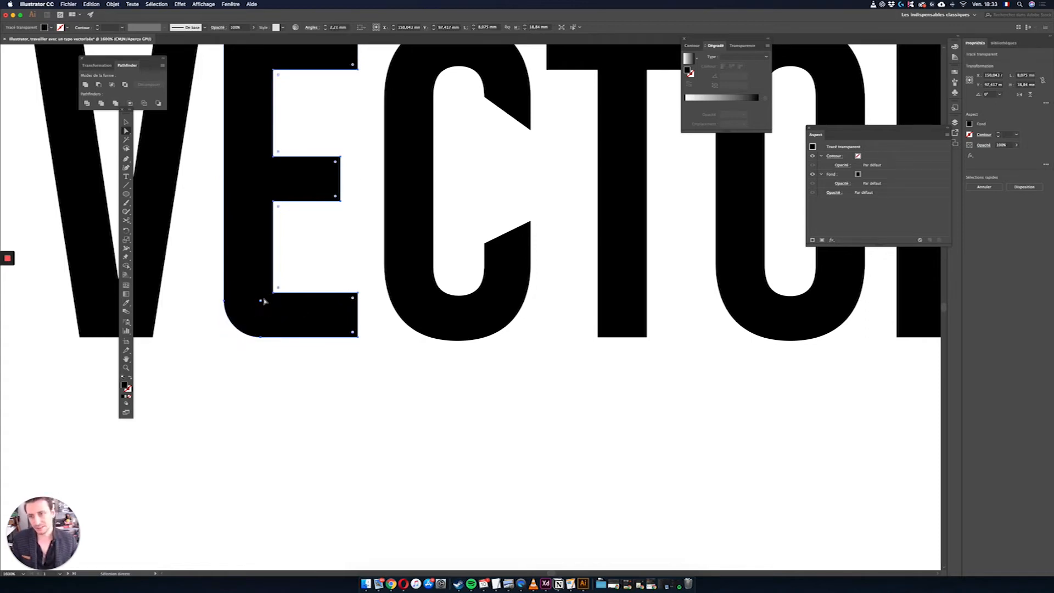
{"action": "key", "text": "super"}
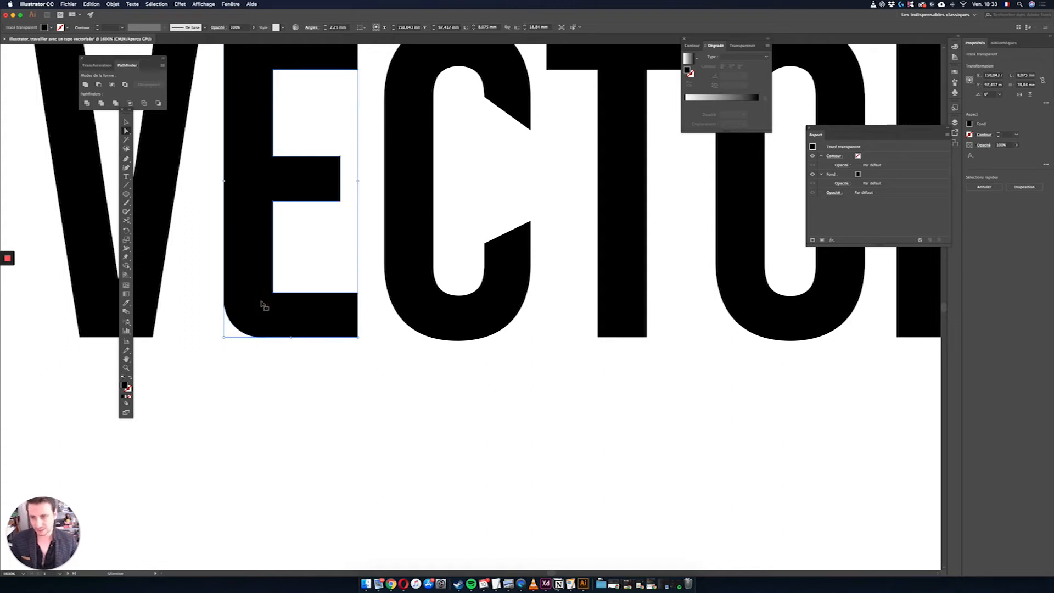
{"action": "left_click", "coordinate": [260, 302], "text": "alt"}
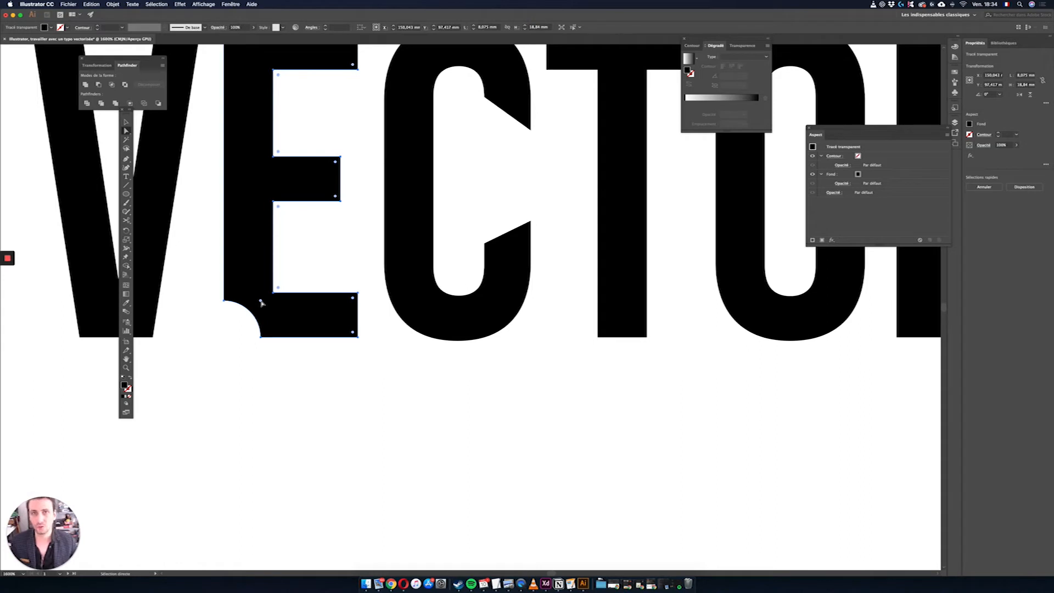
{"action": "left_click_drag", "start_coordinate": [261, 302], "coordinate": [258, 306]}
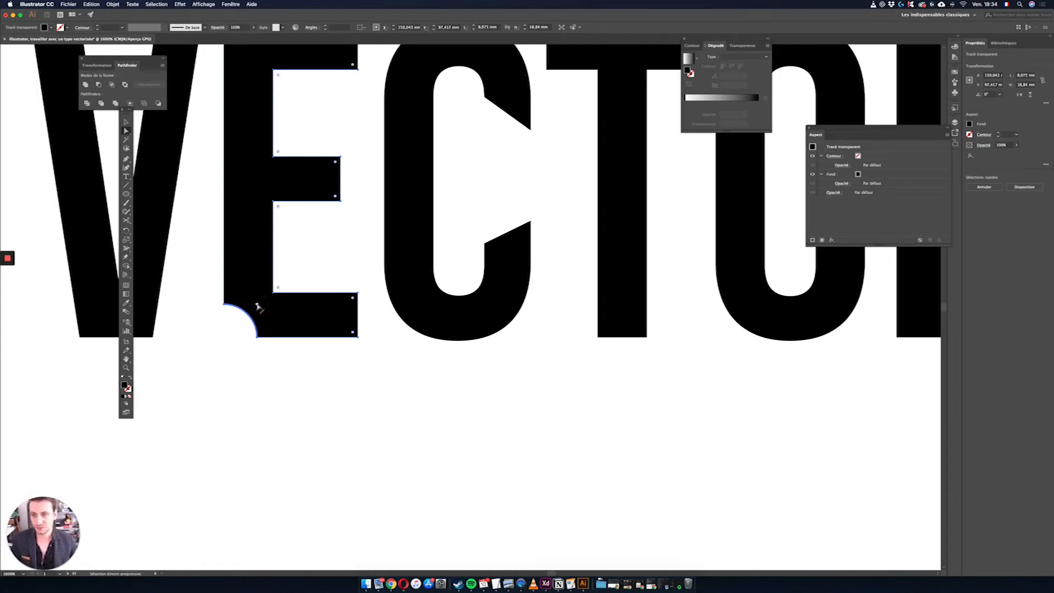
{"action": "left_click", "coordinate": [258, 306], "text": "alt"}
{"action": "left_click", "coordinate": [258, 306], "text": "alt"}
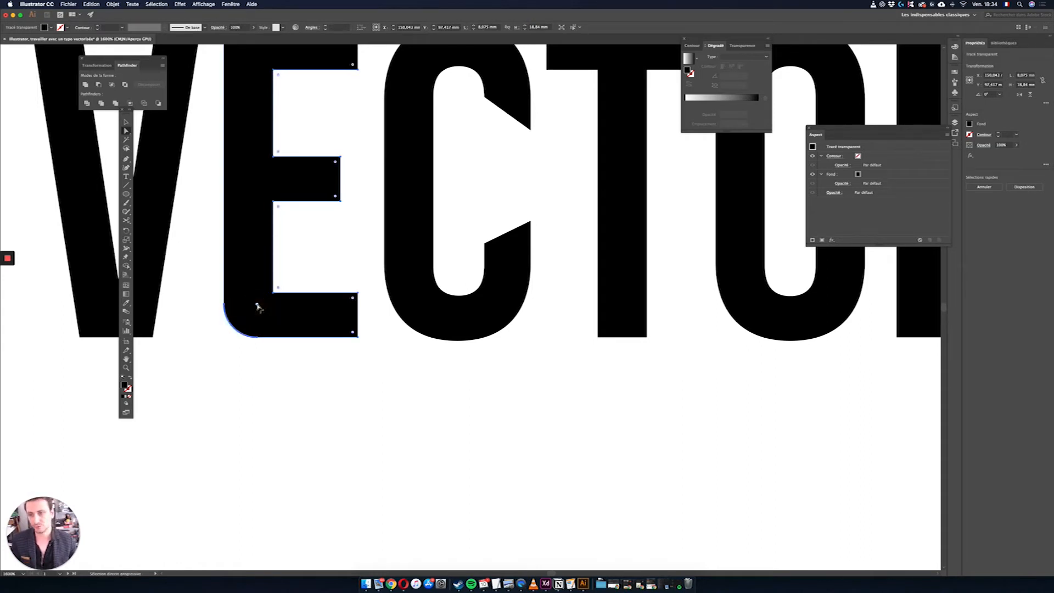
{"action": "left_click", "coordinate": [258, 305], "text": "alt"}
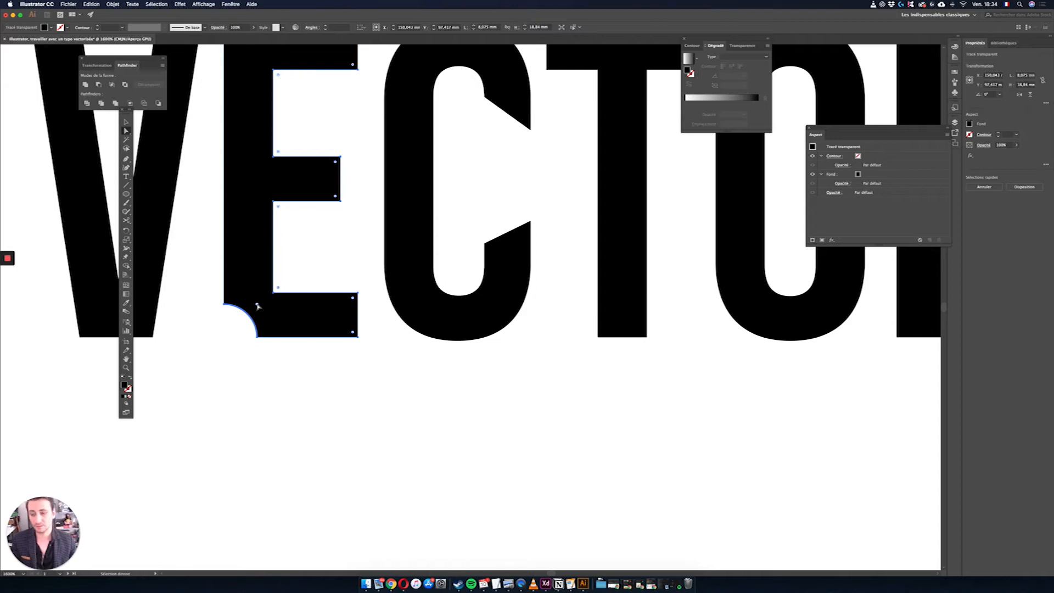
{"action": "left_click", "coordinate": [317, 420]}
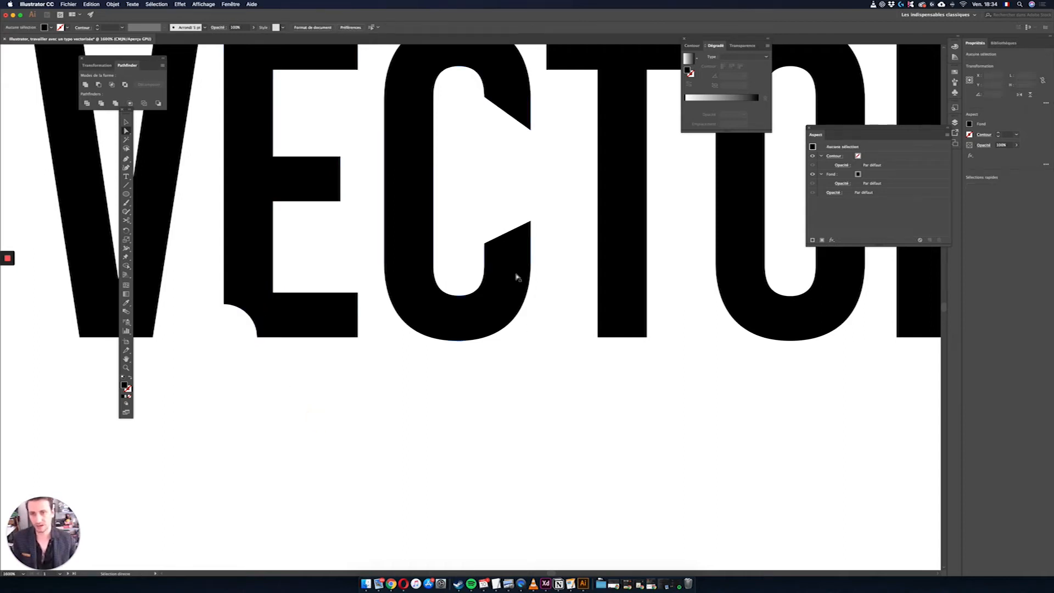
Extend the stem of the first T of TEXTE straight down so the whole lettering is about 38 mm high
{"action": "scroll", "coordinate": [516, 278], "scroll_direction": "up", "scroll_amount": 5}
{"action": "scroll", "coordinate": [516, 277], "scroll_direction": "down", "scroll_amount": 8}
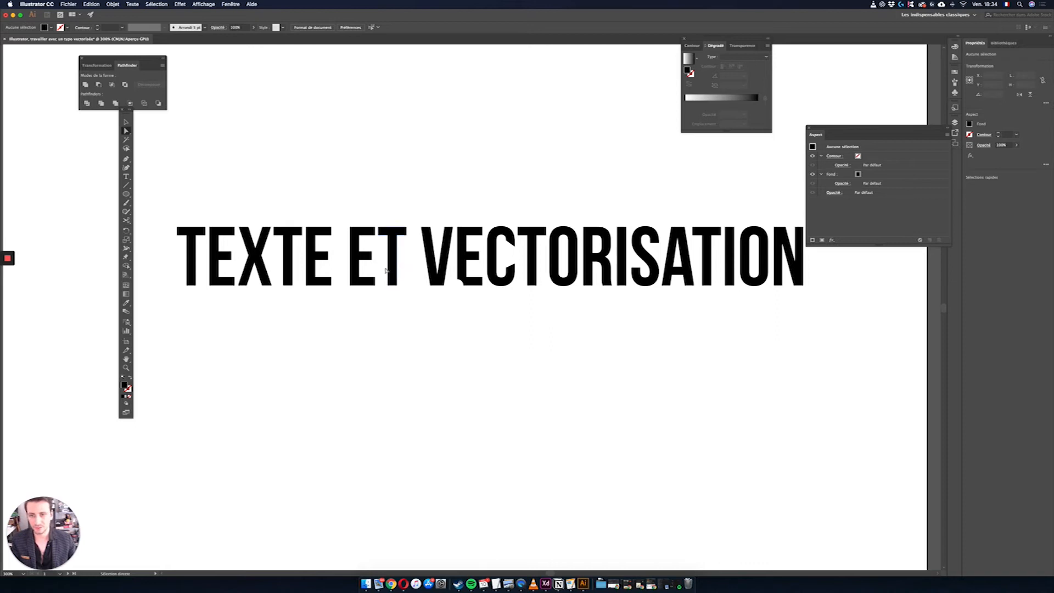
{"action": "left_click", "coordinate": [191, 279]}
{"action": "left_click_drag", "start_coordinate": [199, 296], "coordinate": [200, 345]}
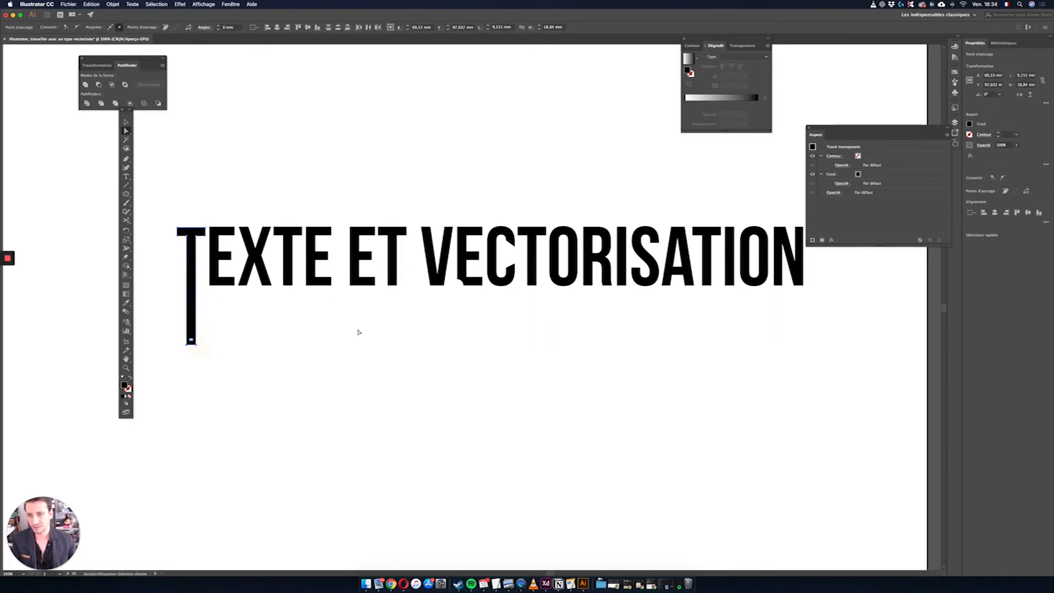
{"action": "left_click", "coordinate": [408, 334]}
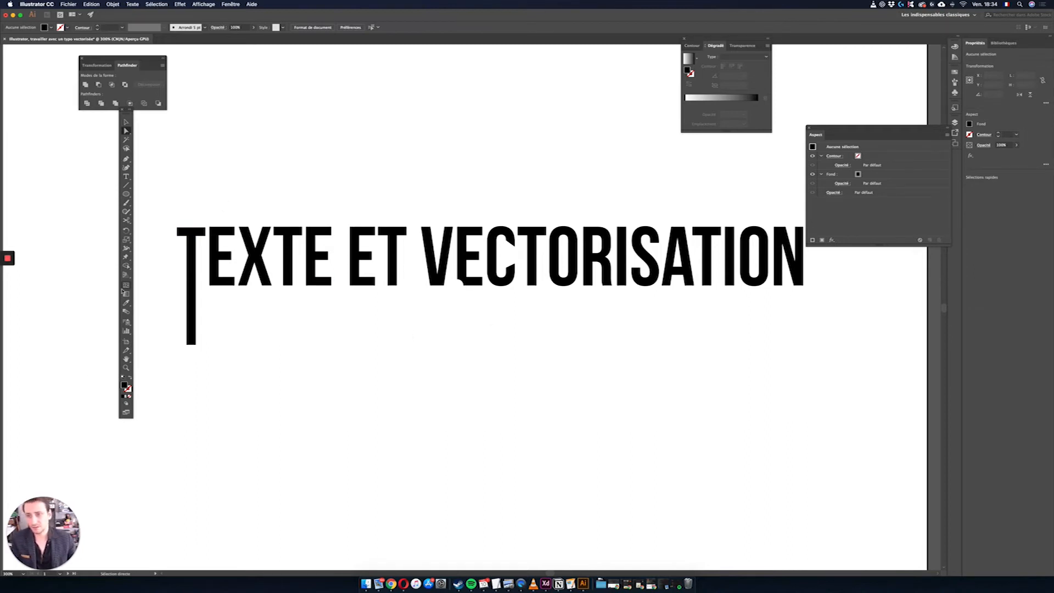
Fill all the letters with the white-to-black linear gradient and stretch it as one continuous blend across the title at about 1.4°
{"action": "left_click_drag", "start_coordinate": [142, 146], "coordinate": [826, 407]}
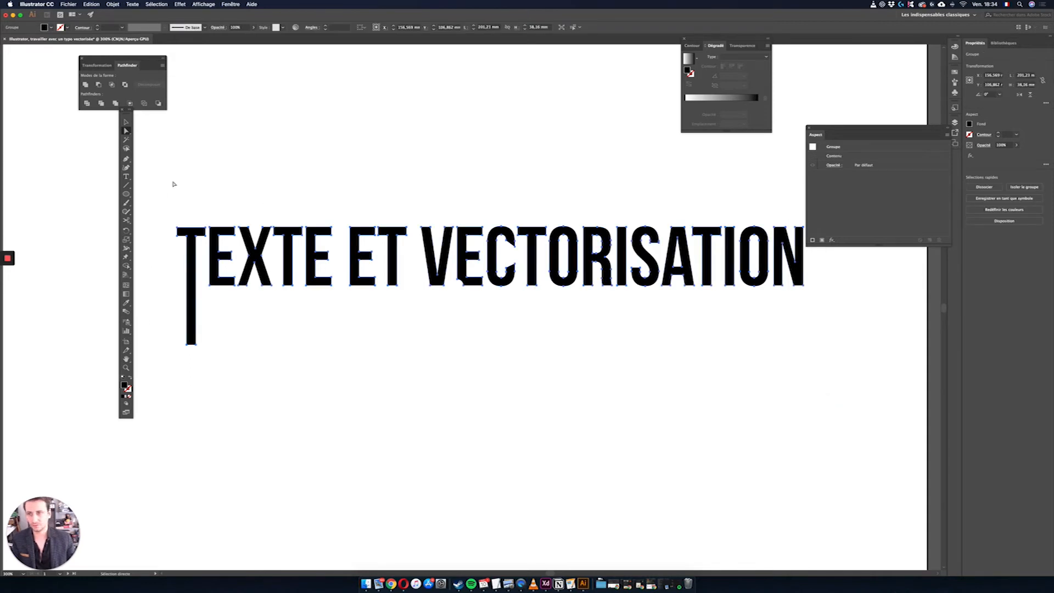
{"action": "left_click", "coordinate": [126, 294]}
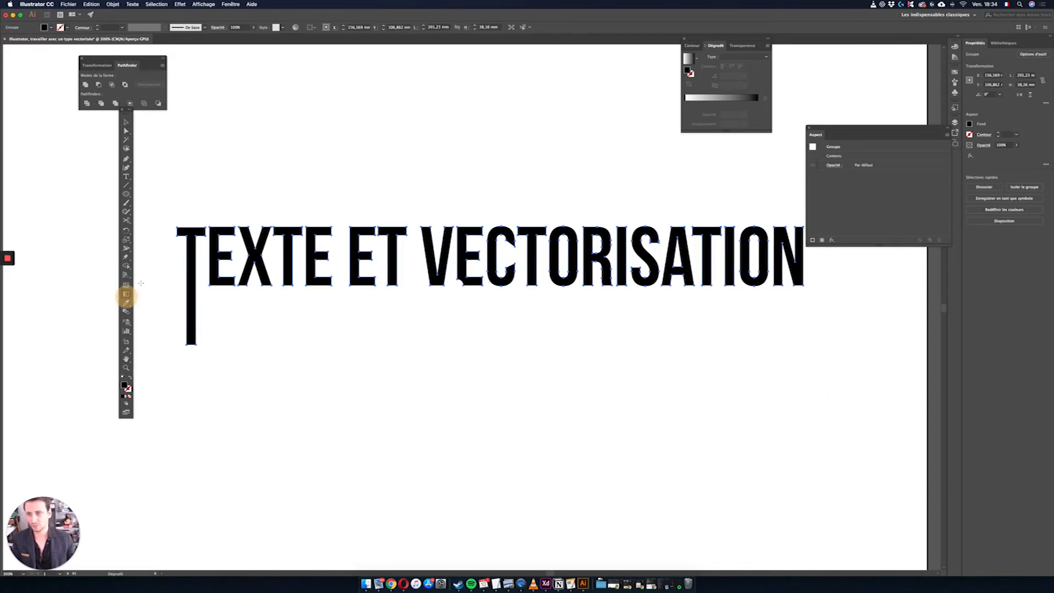
{"action": "left_click", "coordinate": [190, 264]}
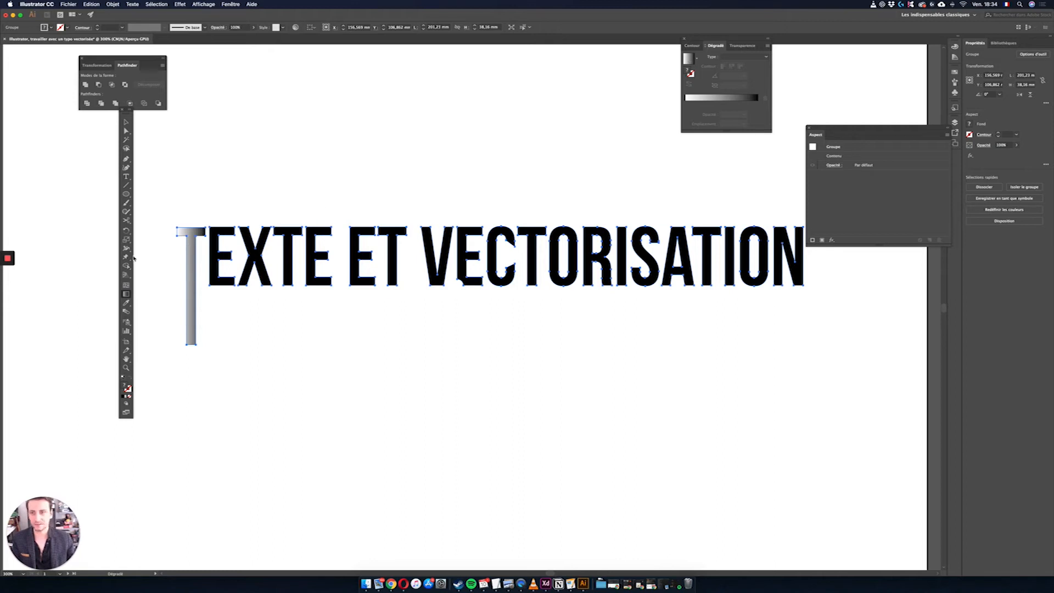
{"action": "left_click", "coordinate": [689, 58]}
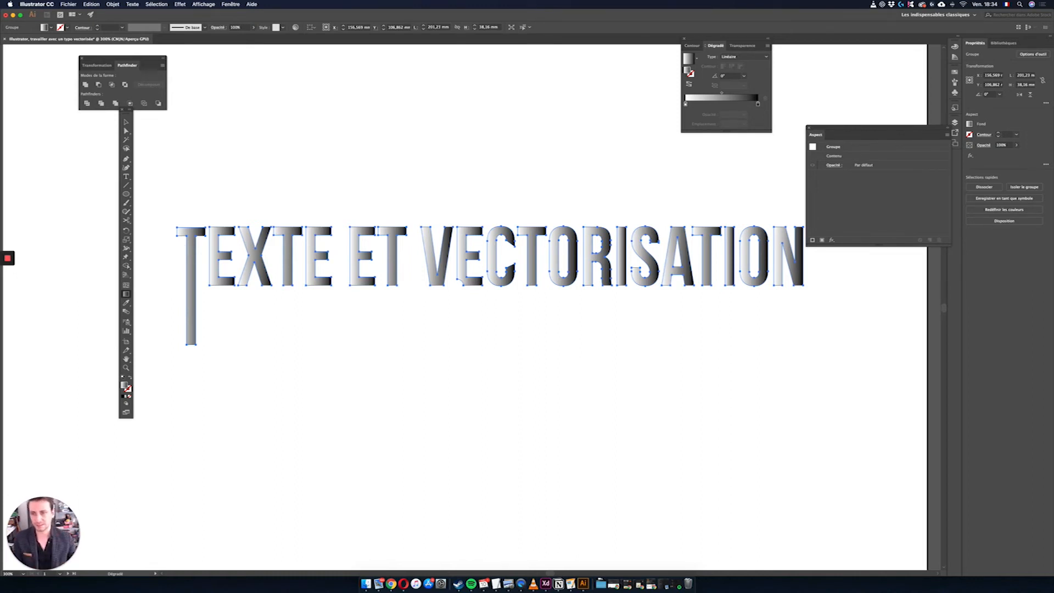
{"action": "mouse_move", "coordinate": [159, 273]}
{"action": "left_mouse_down"}
{"action": "mouse_move", "coordinate": [370, 248]}
{"action": "mouse_move", "coordinate": [461, 253]}
{"action": "mouse_move", "coordinate": [158, 267]}
{"action": "mouse_move", "coordinate": [901, 263]}
{"action": "mouse_move", "coordinate": [824, 259]}
{"action": "left_mouse_up"}
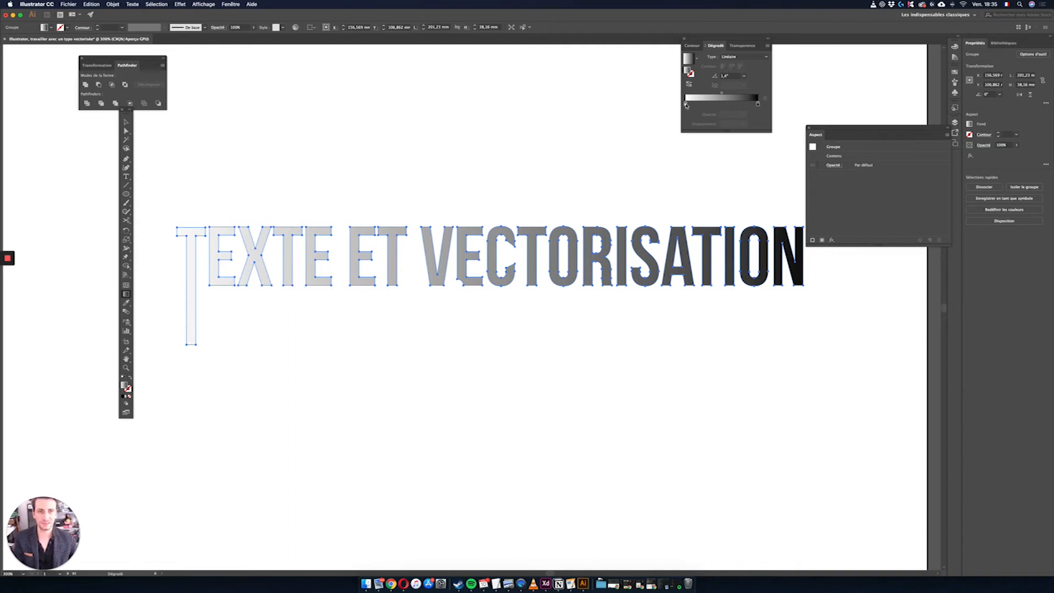
Switch the white start stop of the title's gradient from greyscale to the CMJN colour mode
{"action": "double_click", "coordinate": [686, 104]}
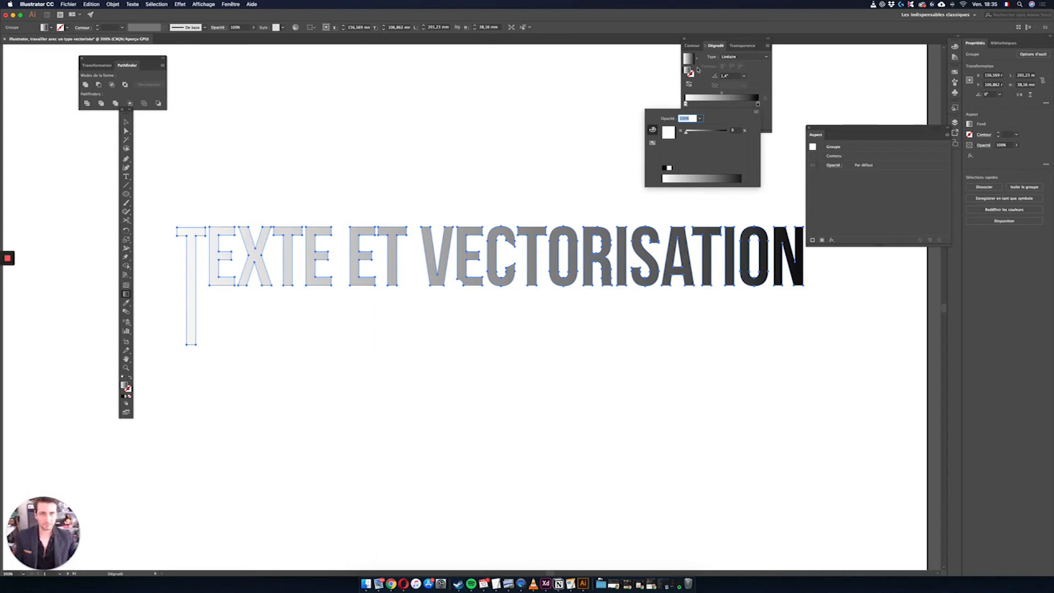
{"action": "left_click", "coordinate": [756, 114]}
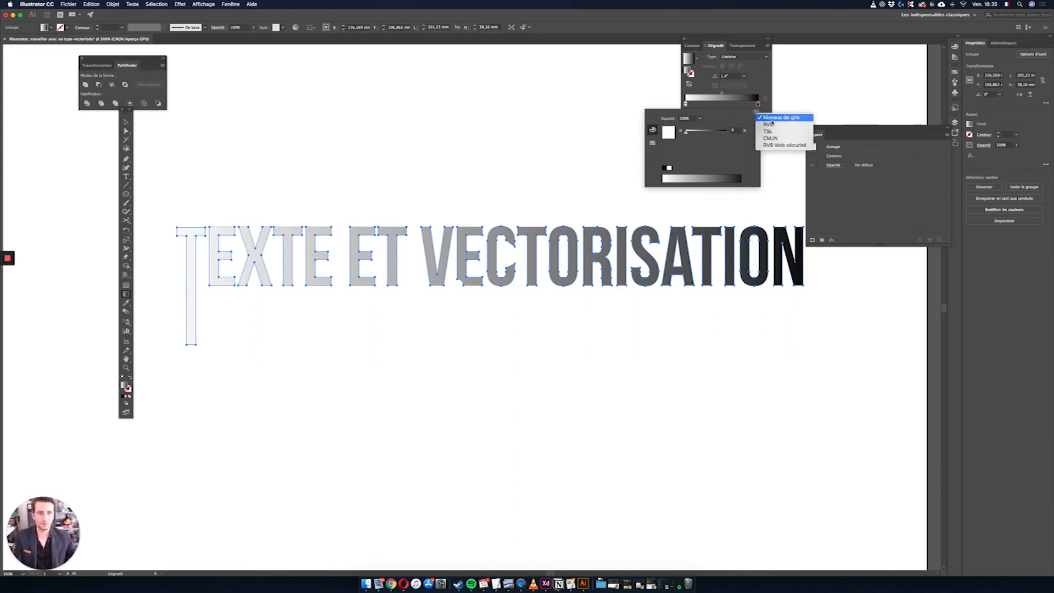
{"action": "left_click", "coordinate": [737, 114]}
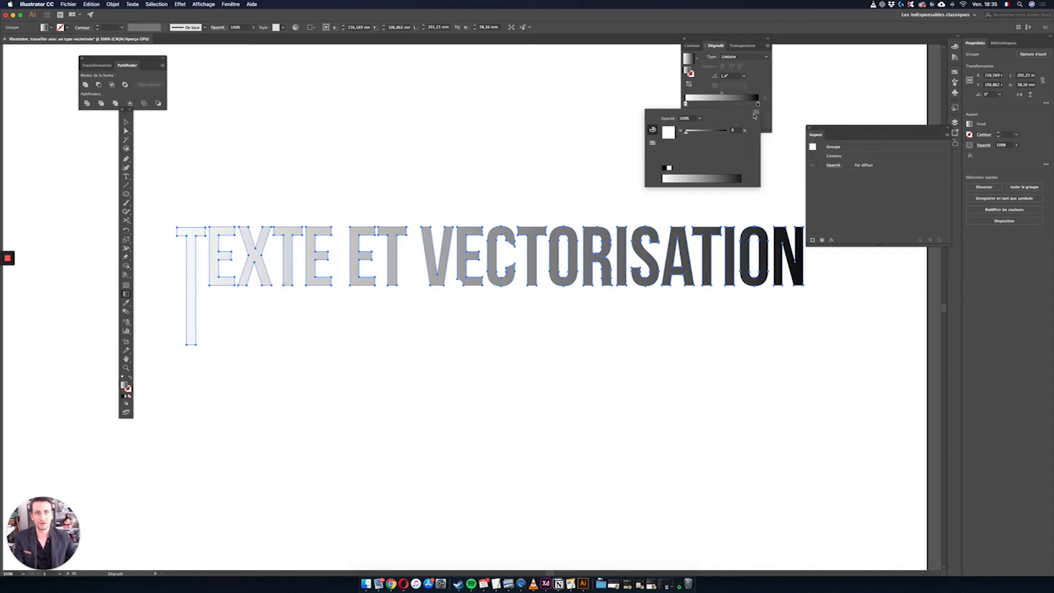
{"action": "left_click", "coordinate": [758, 115]}
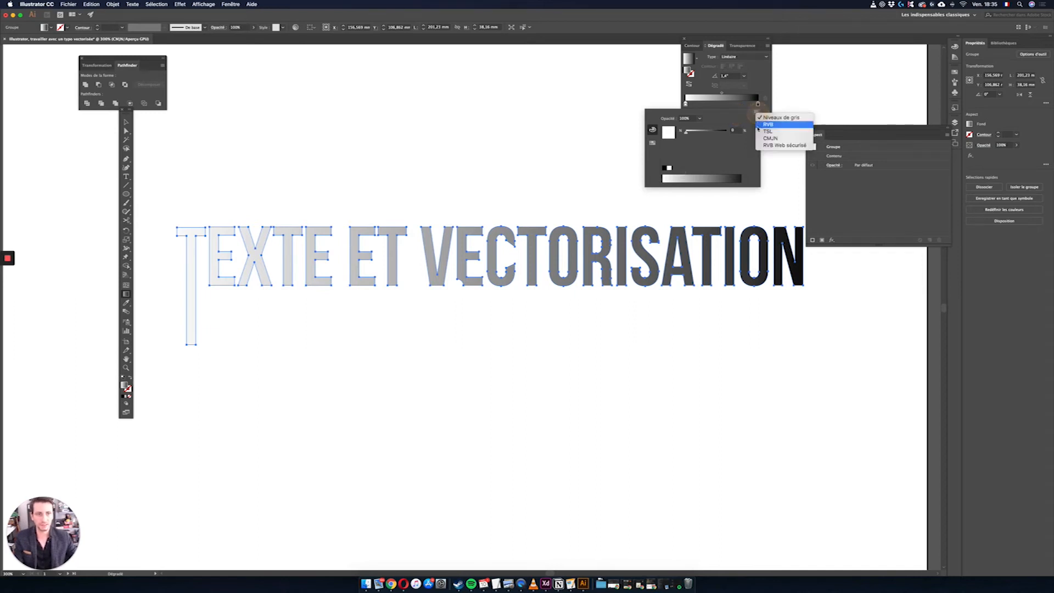
{"action": "left_click", "coordinate": [766, 140]}
{"action": "left_click", "coordinate": [756, 113]}
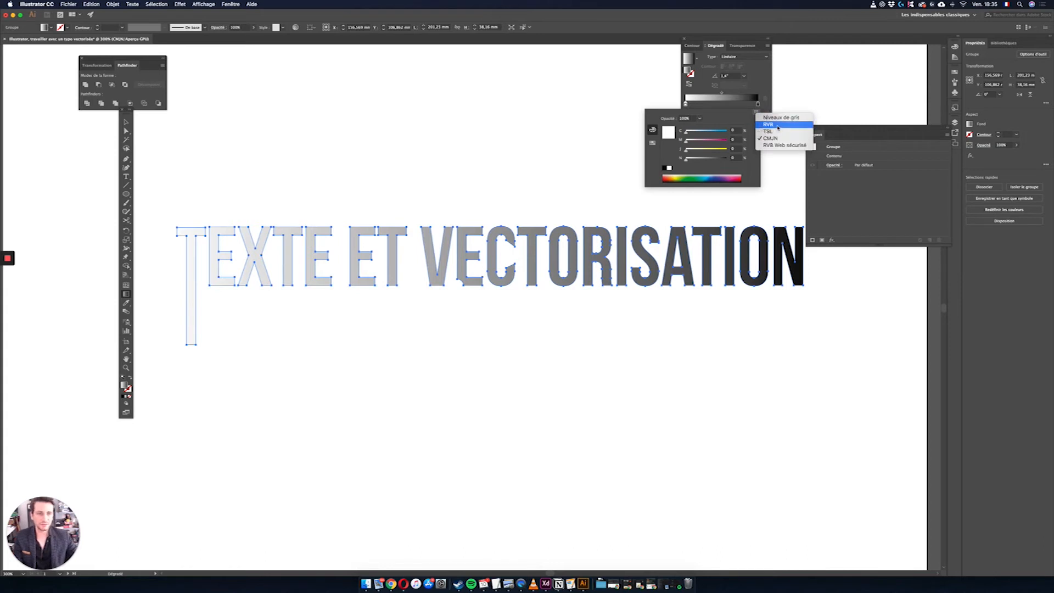
{"action": "left_click", "coordinate": [730, 119]}
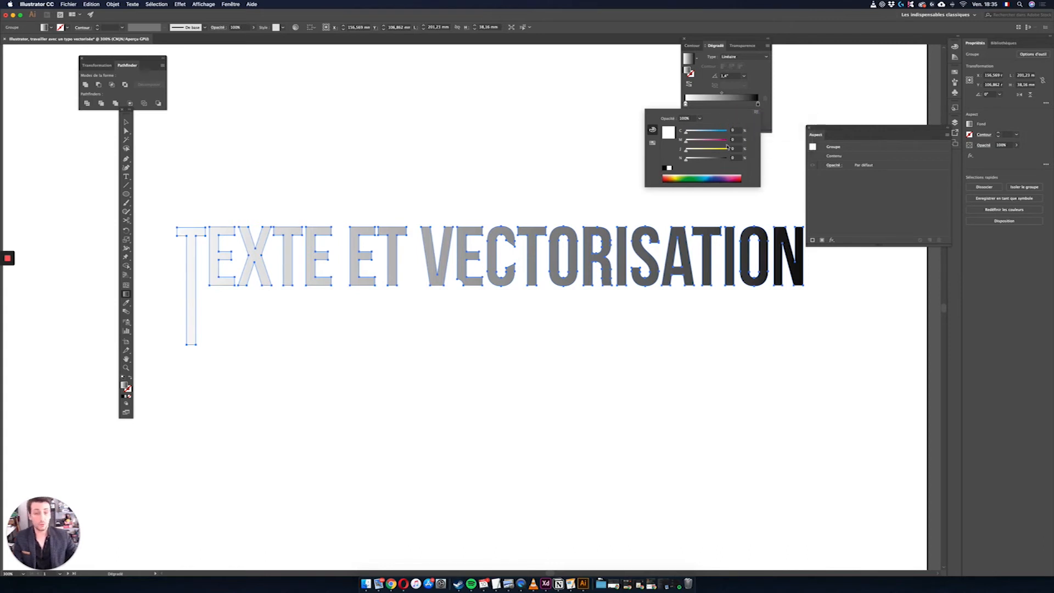
Colour the gradient's start stop pink by picking a violet from the spectrum and lowering its cyan to 20%
{"action": "left_click", "coordinate": [704, 173]}
{"action": "left_click_drag", "start_coordinate": [704, 172], "coordinate": [725, 174]}
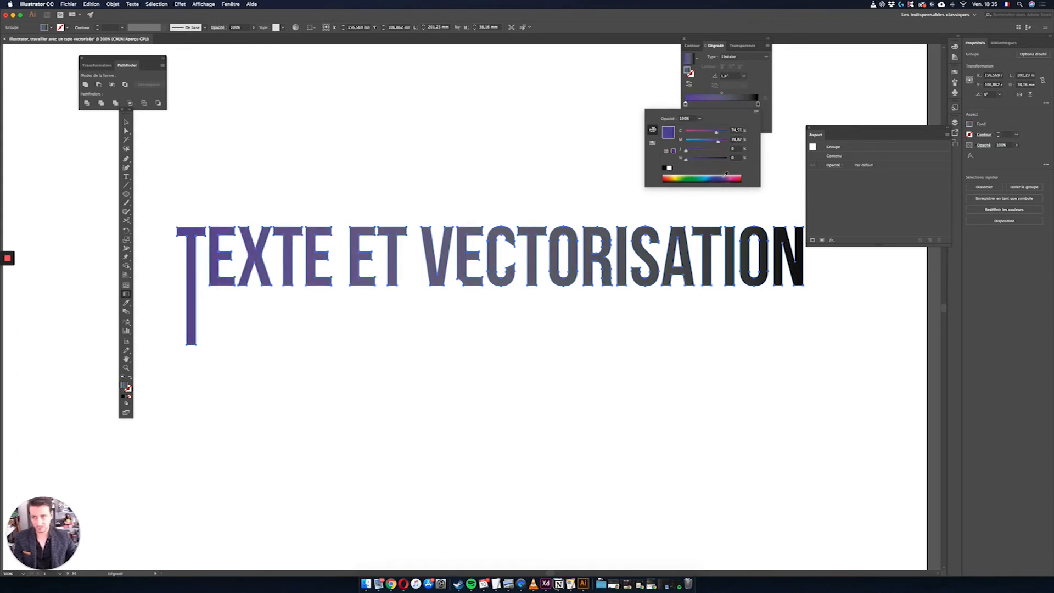
{"action": "left_click_drag", "start_coordinate": [716, 133], "coordinate": [694, 135]}
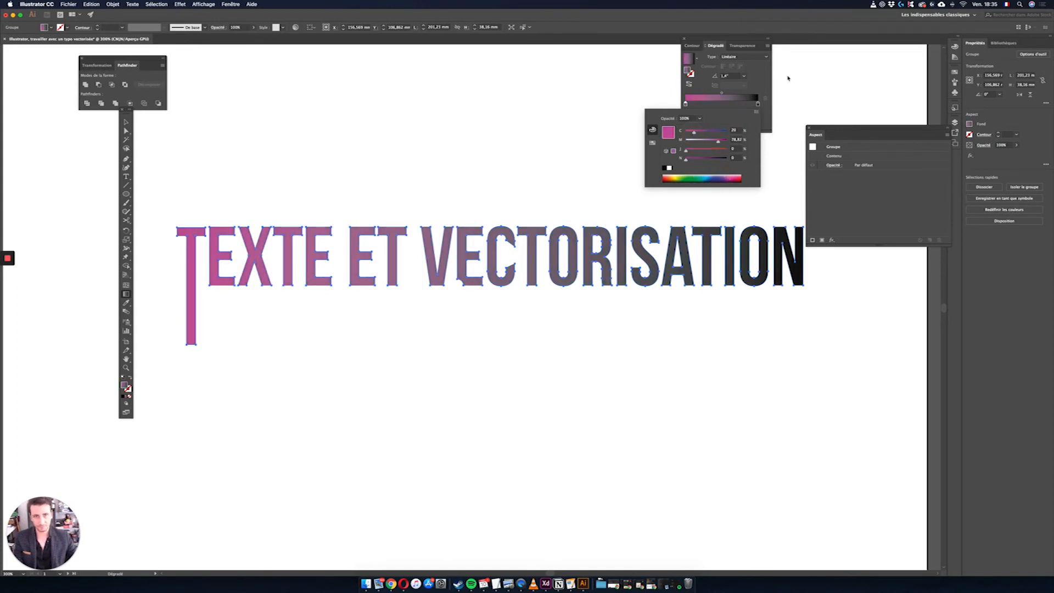
{"action": "left_click", "coordinate": [772, 88]}
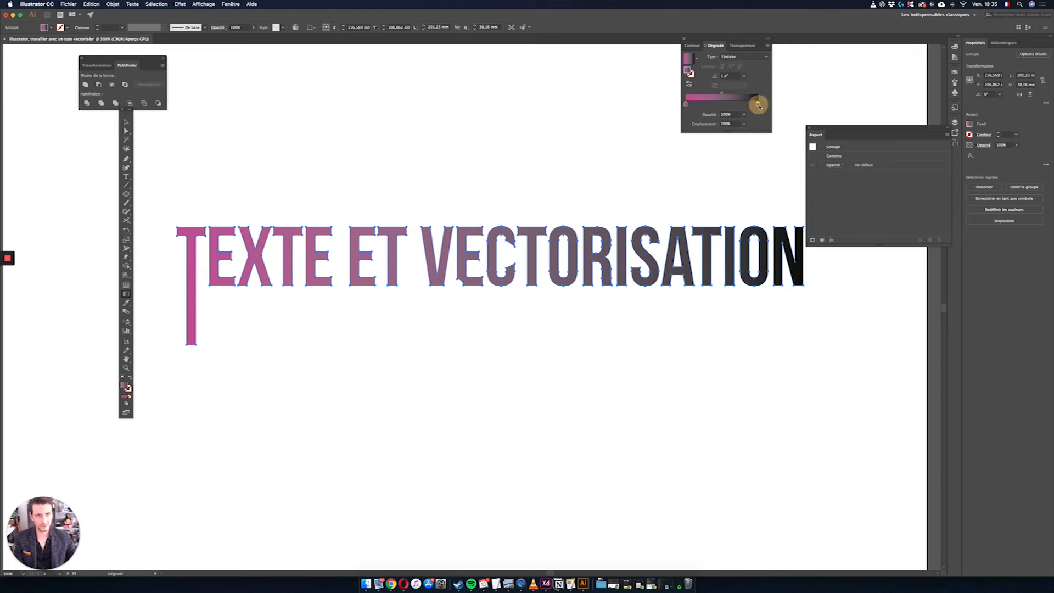
Switch the gradient's black end stop to the CMJN colour mode and colour it red from the spectrum
{"action": "double_click", "coordinate": [758, 104]}
{"action": "left_click", "coordinate": [757, 112]}
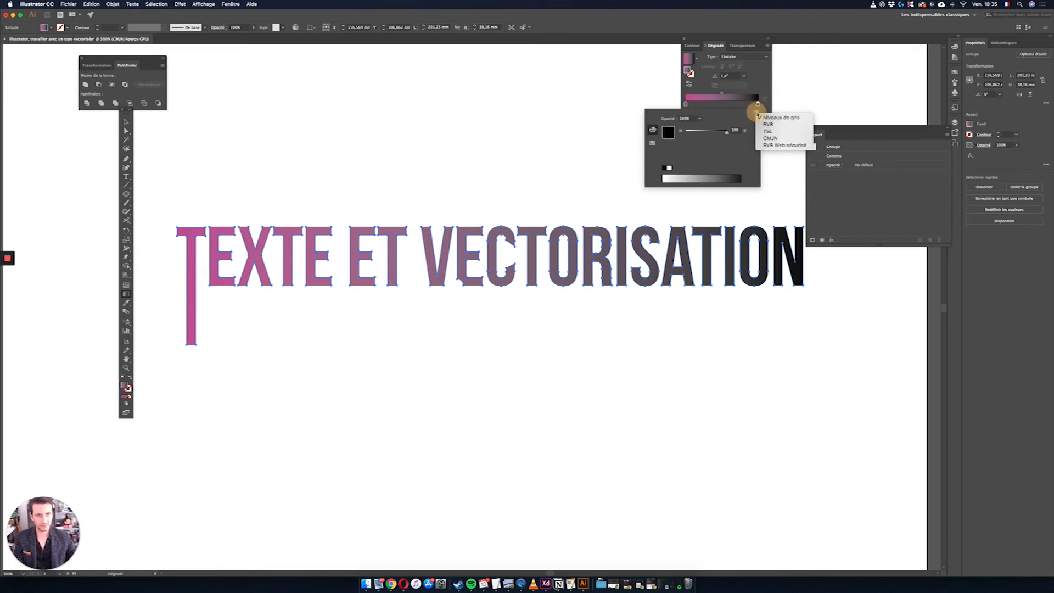
{"action": "left_click", "coordinate": [767, 141]}
{"action": "left_click_drag", "start_coordinate": [699, 177], "coordinate": [664, 177]}
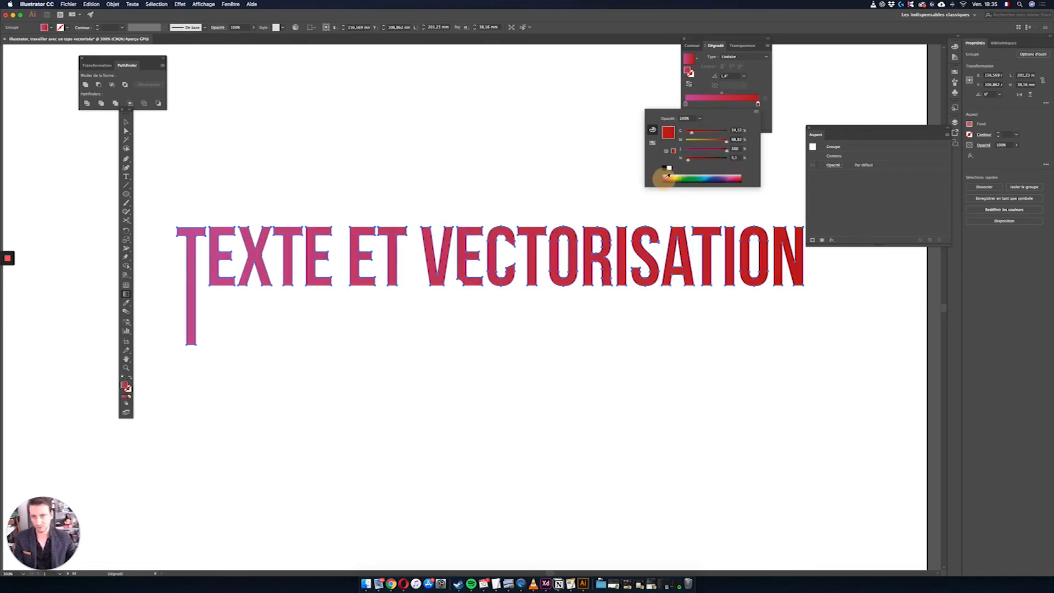
Make the gradient's start stop a more vivid magenta pink and its end stop blue, and deselect the lettering
{"action": "left_click", "coordinate": [686, 104]}
{"action": "left_click_drag", "start_coordinate": [694, 133], "coordinate": [724, 141]}
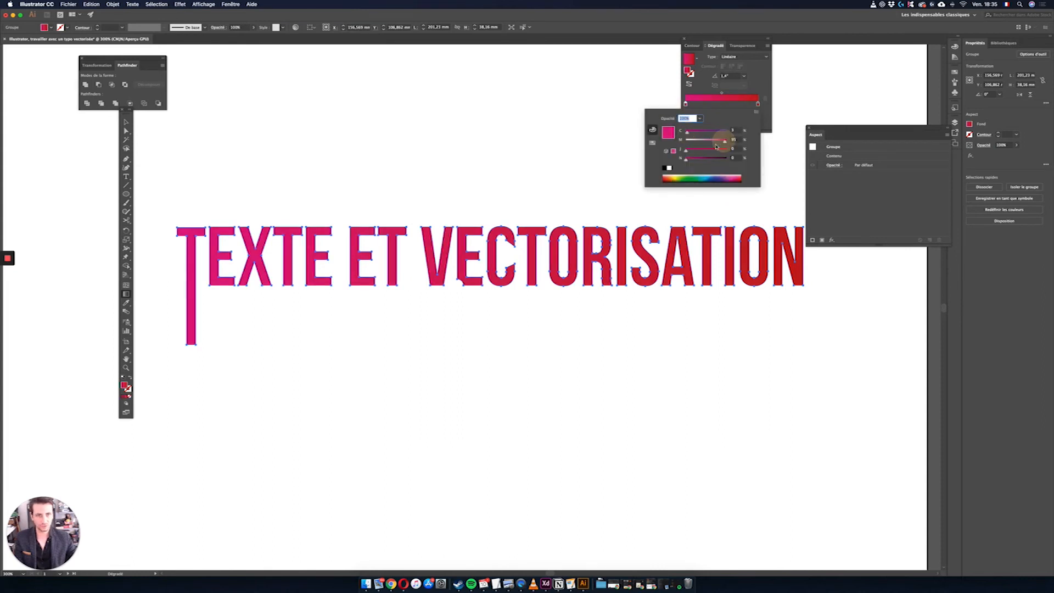
{"action": "left_click", "coordinate": [758, 104]}
{"action": "left_click_drag", "start_coordinate": [716, 177], "coordinate": [714, 177]}
{"action": "left_click", "coordinate": [763, 82]}
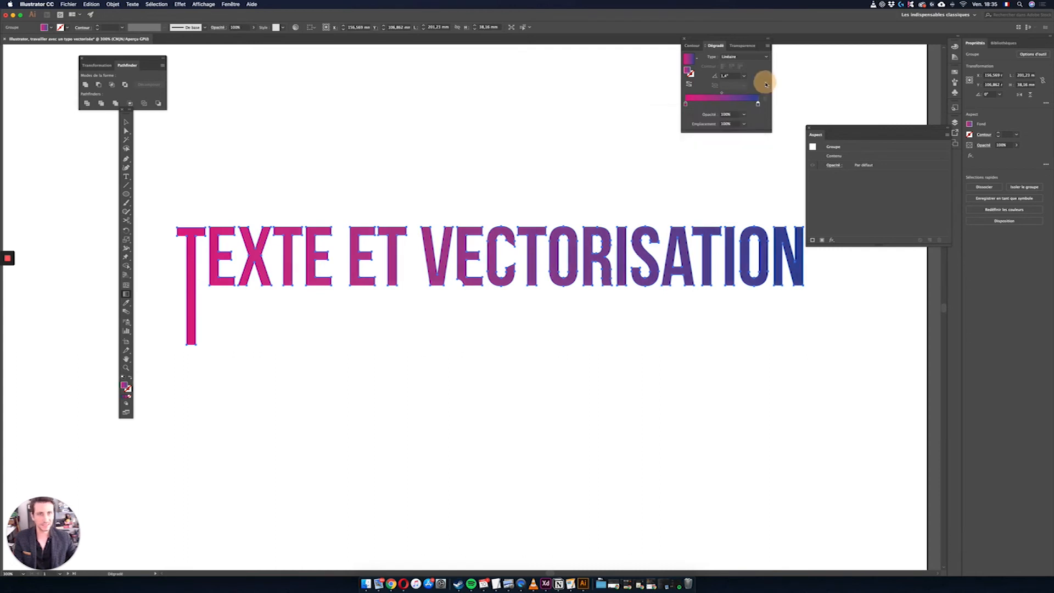
{"action": "left_click", "coordinate": [127, 123]}
{"action": "left_click", "coordinate": [287, 131]}
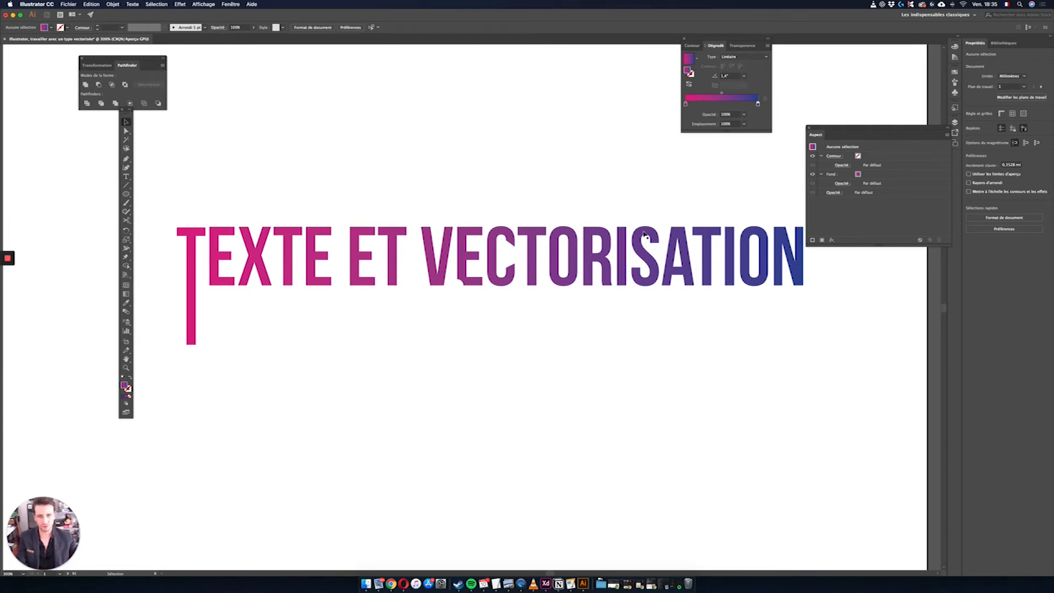
Try deleting the upper-right anchor point of the T in ET, and undo the deletion
{"action": "left_click", "coordinate": [474, 234]}
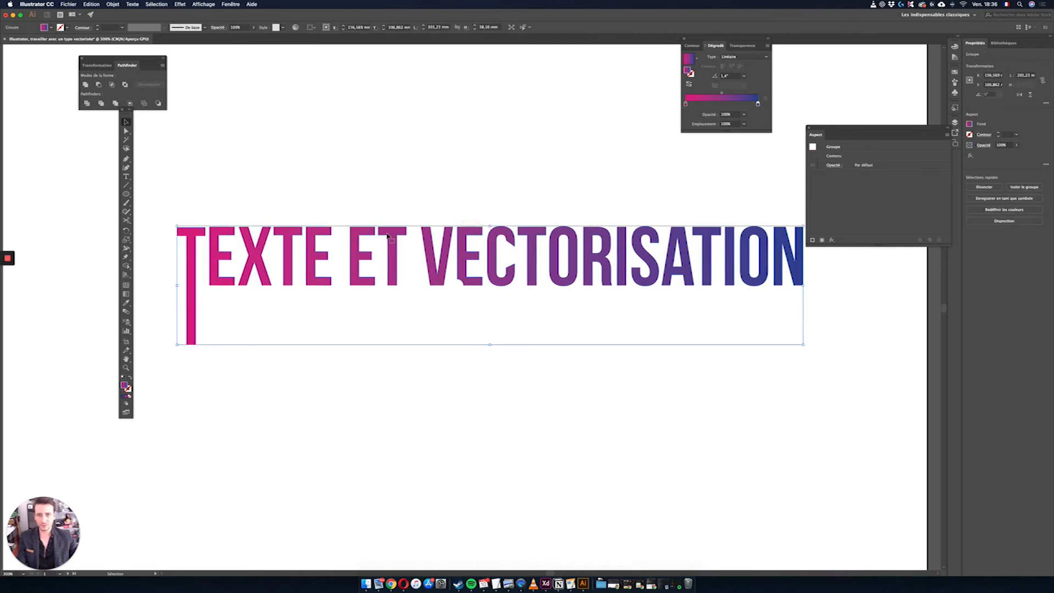
{"action": "scroll", "coordinate": [397, 233], "scroll_direction": "down", "scroll_amount": 5}
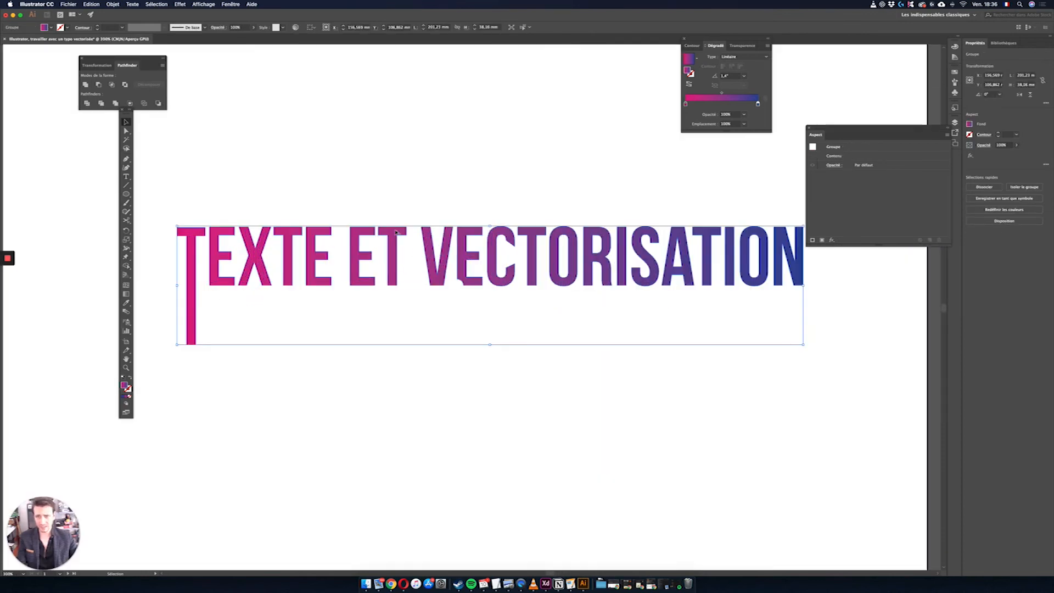
{"action": "scroll", "coordinate": [396, 233], "scroll_direction": "up", "scroll_amount": 8}
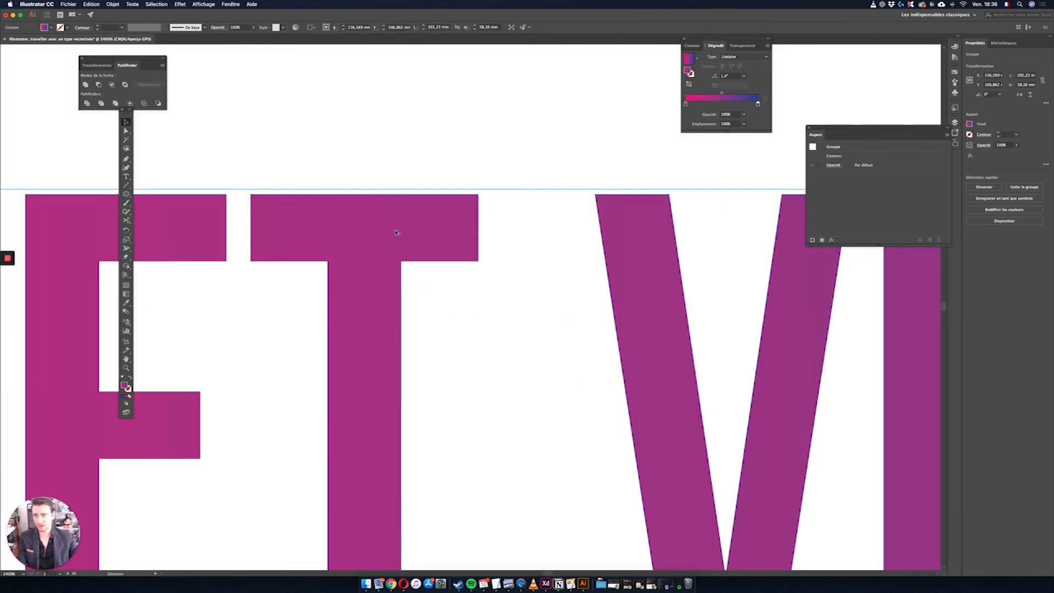
{"action": "left_click", "coordinate": [126, 131]}
{"action": "left_click", "coordinate": [369, 214]}
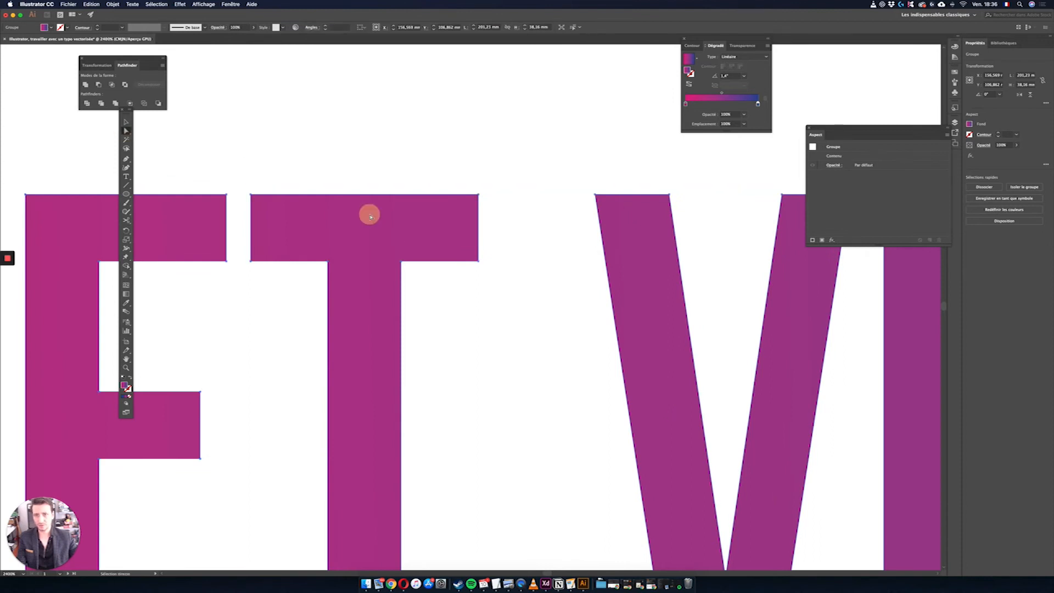
{"action": "left_click", "coordinate": [479, 195]}
{"action": "key", "text": "Delete"}
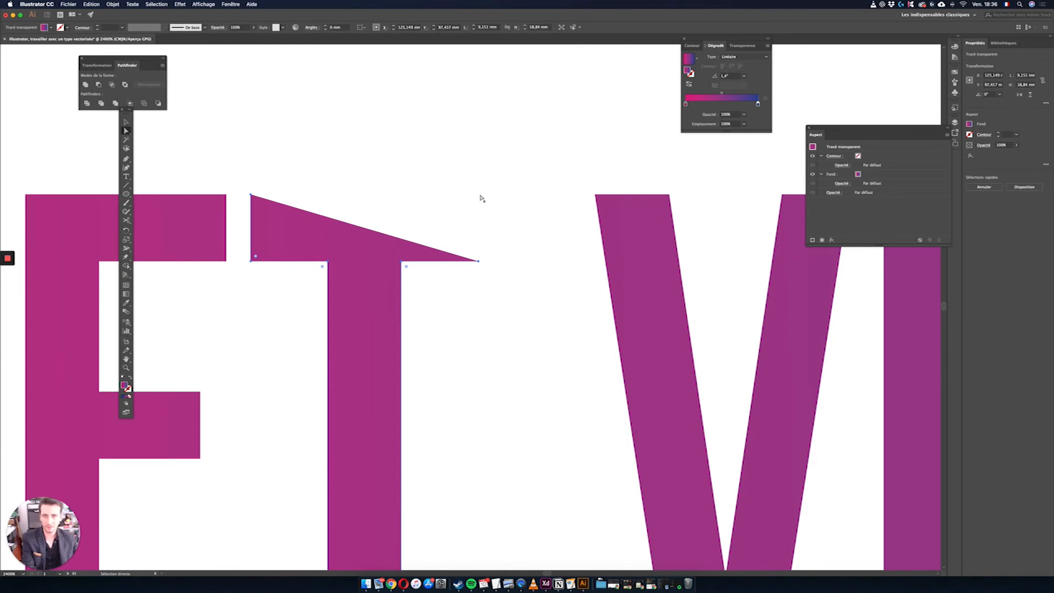
{"action": "key", "text": "super+z"}
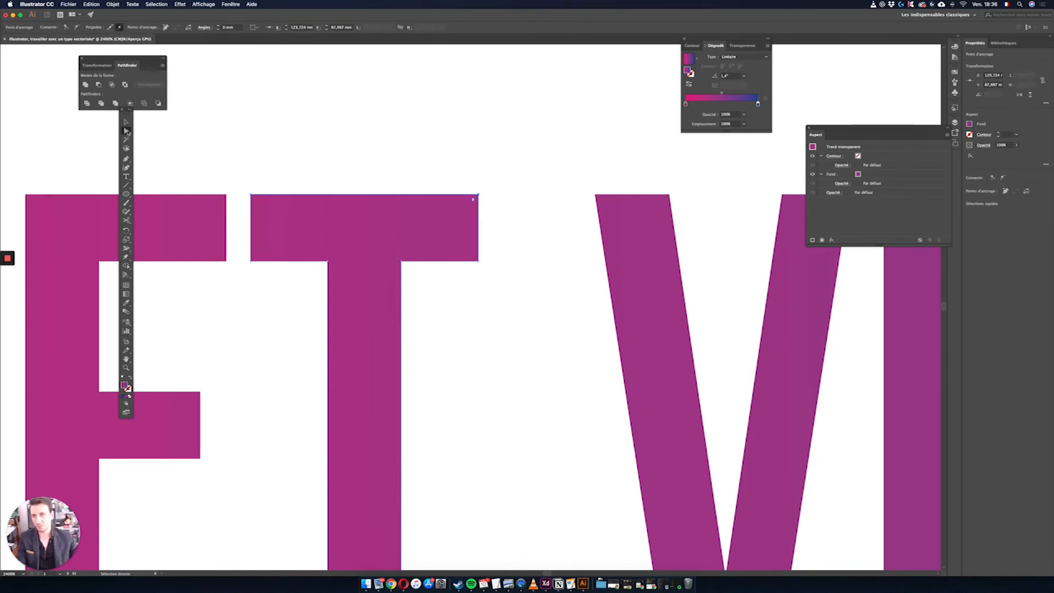
Add a curvature point midway along the top edge of the T in ET and pull it up into a rounded arch
{"action": "left_click", "coordinate": [127, 166]}
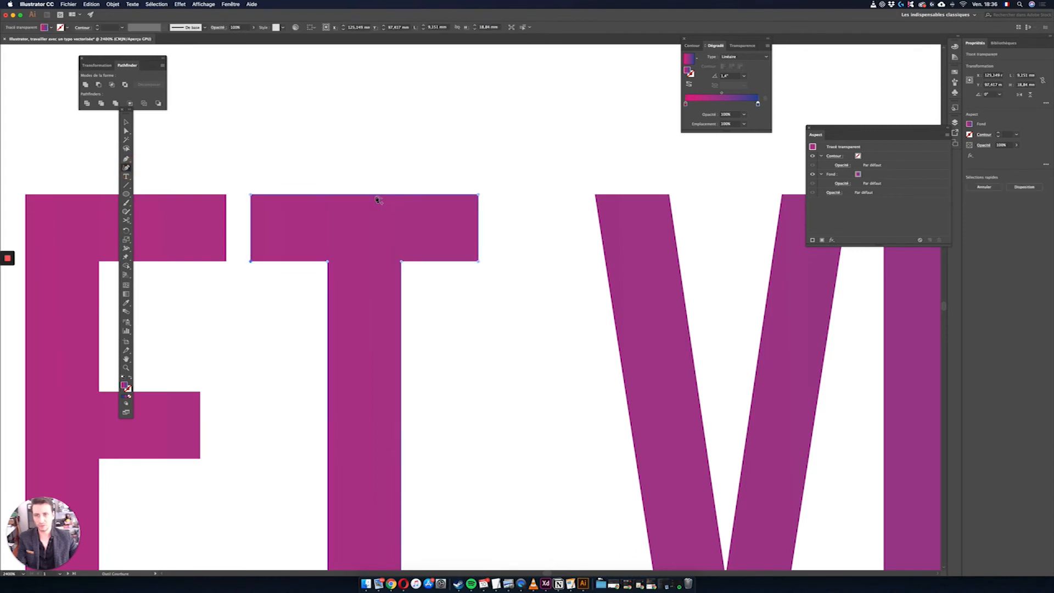
{"action": "left_click", "coordinate": [372, 196]}
{"action": "left_click_drag", "start_coordinate": [370, 196], "coordinate": [372, 159]}
{"action": "scroll", "coordinate": [464, 190], "scroll_direction": "right", "scroll_amount": 5}
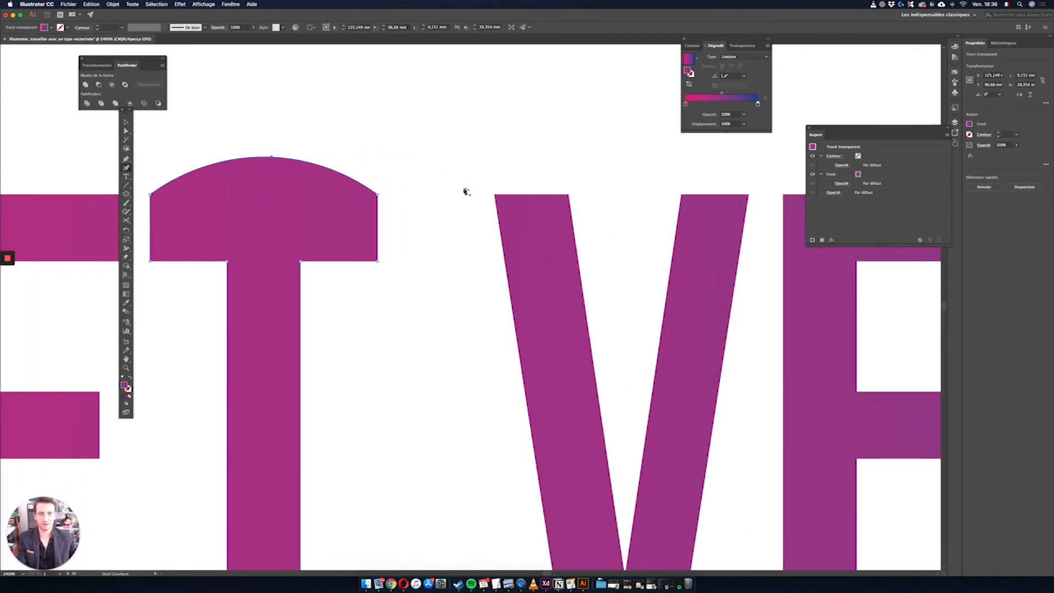
Try to add an anchor point with the Pen tool on the top edge of the unselected V's left arm
{"action": "left_click", "coordinate": [126, 159]}
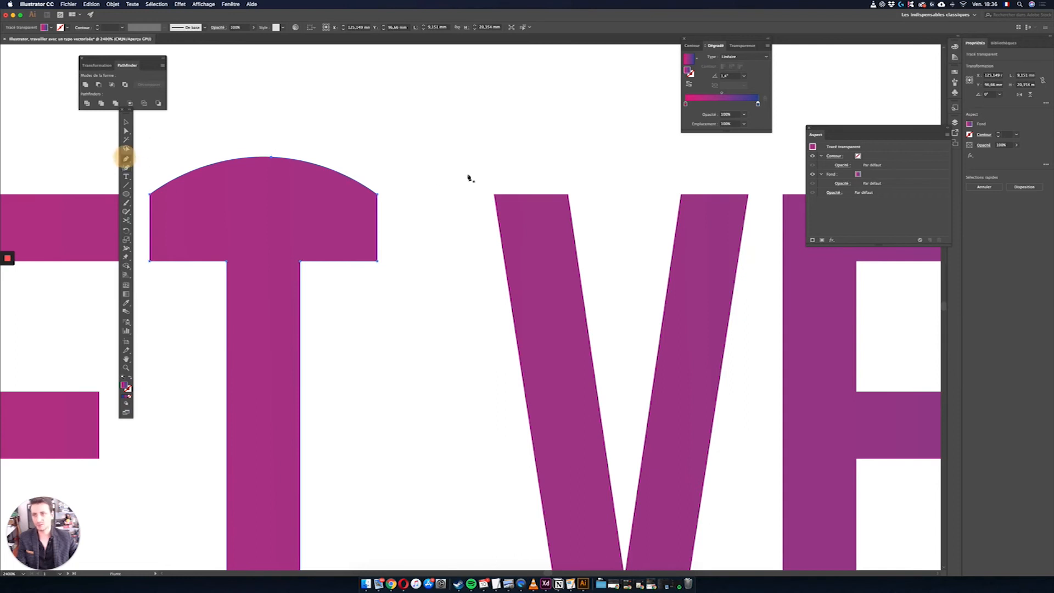
{"action": "left_click", "coordinate": [534, 195]}
{"action": "left_click", "coordinate": [536, 172], "text": "super"}
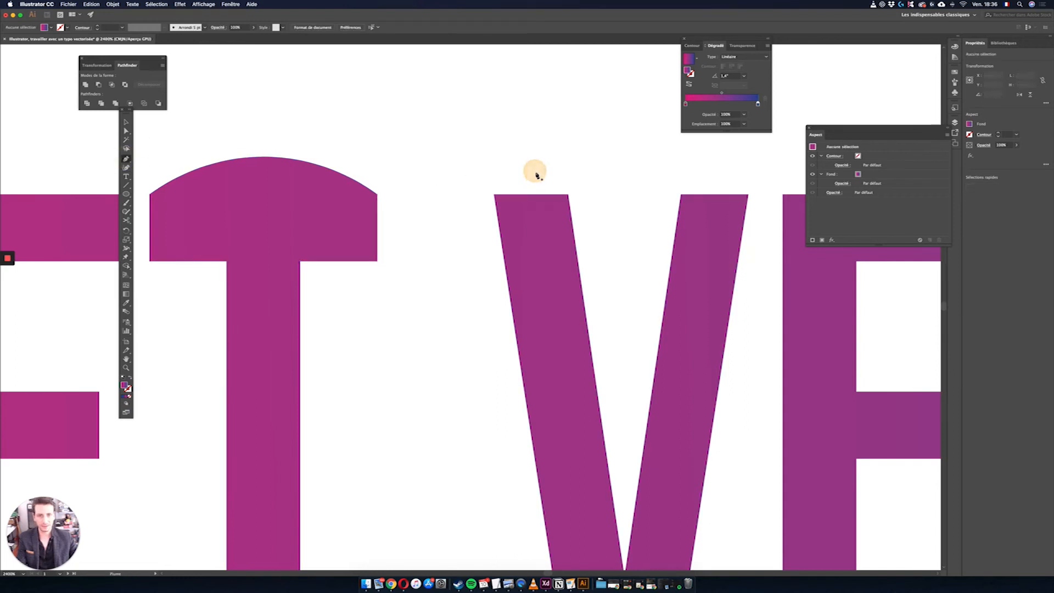
{"action": "left_click", "coordinate": [537, 194]}
{"action": "left_click", "coordinate": [537, 187], "text": "super"}
{"action": "left_click", "coordinate": [537, 194]}
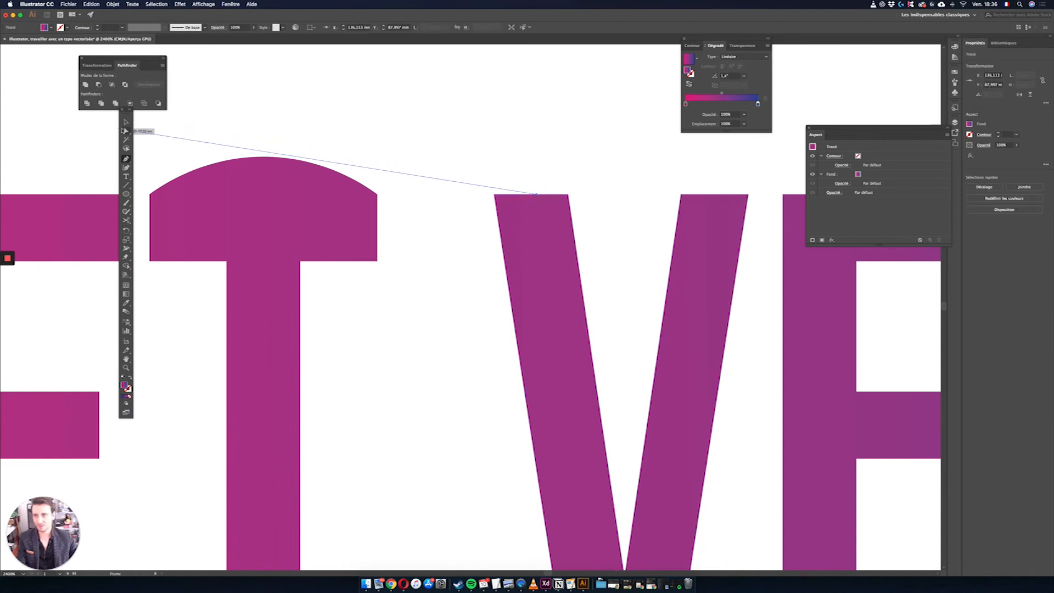
{"action": "key", "text": "super+z"}
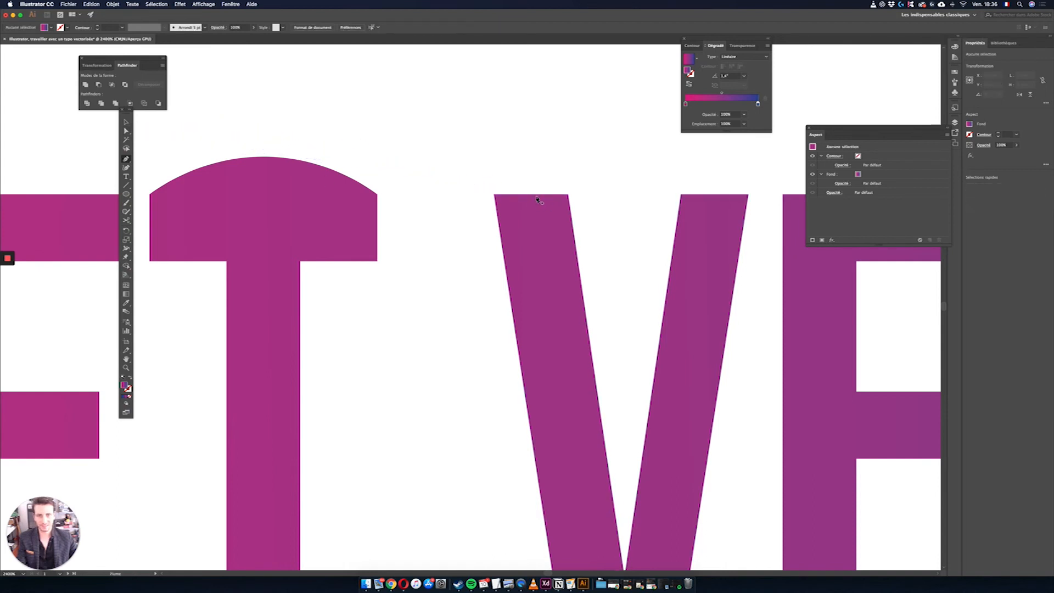
{"action": "left_click", "coordinate": [537, 195]}
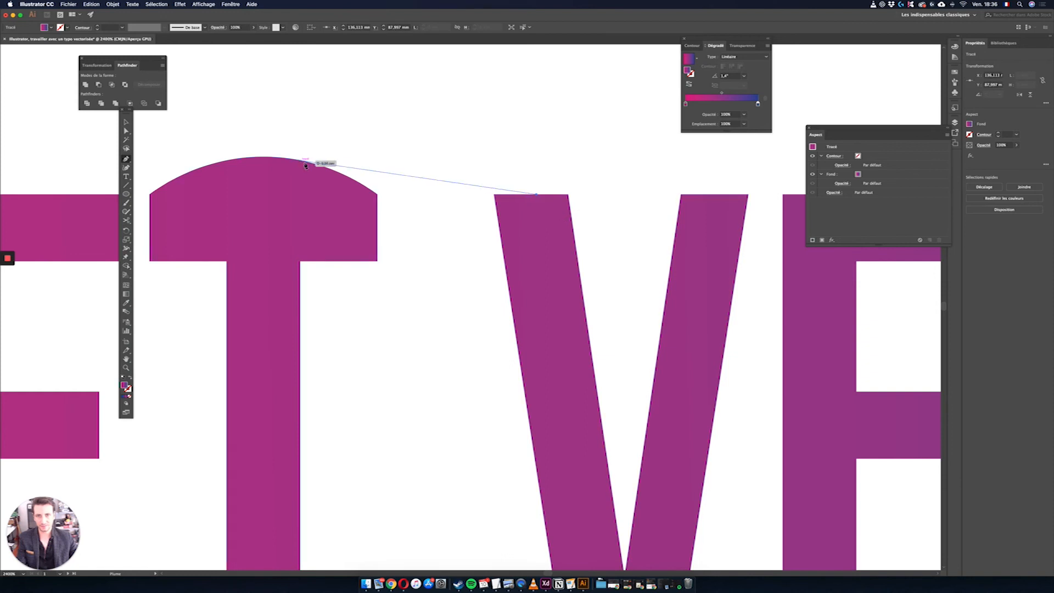
Select the V of VECTORISATION, add an anchor point on its left arm's top edge, and pull it up into a peak
{"action": "left_click", "coordinate": [125, 130]}
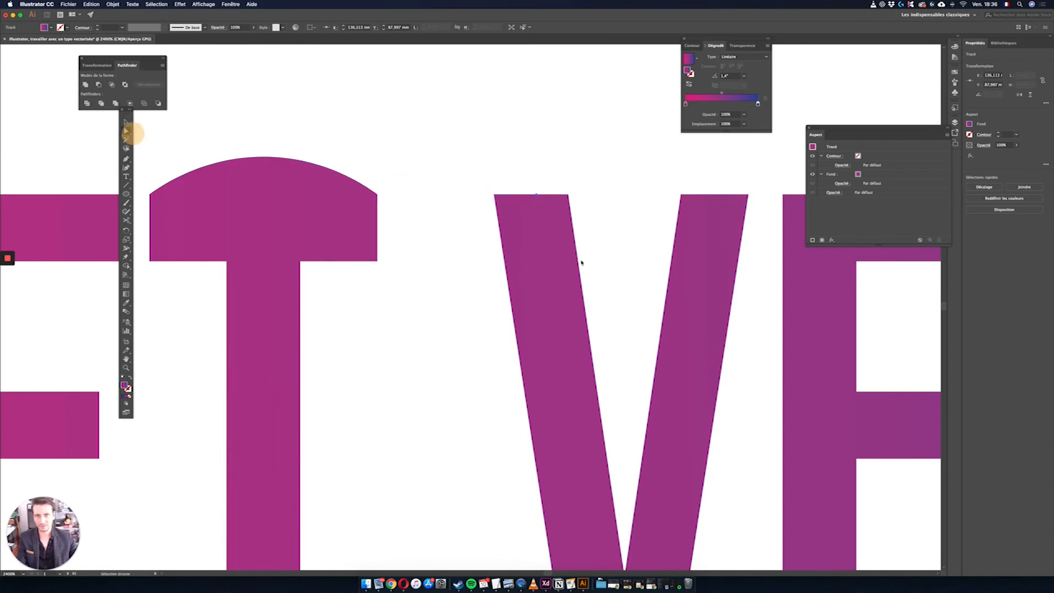
{"action": "left_click", "coordinate": [548, 256]}
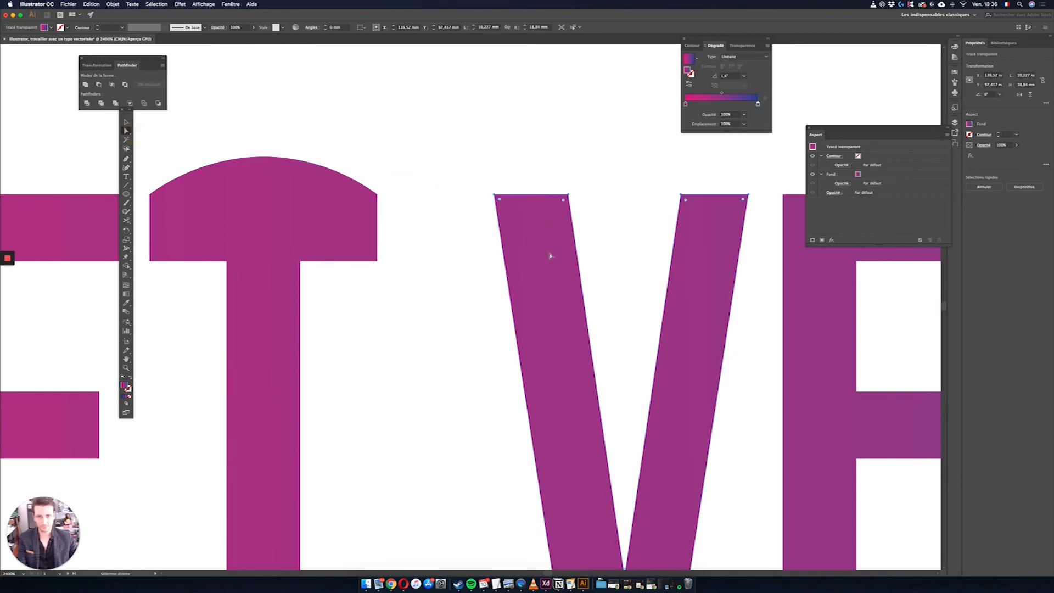
{"action": "left_click", "coordinate": [125, 159]}
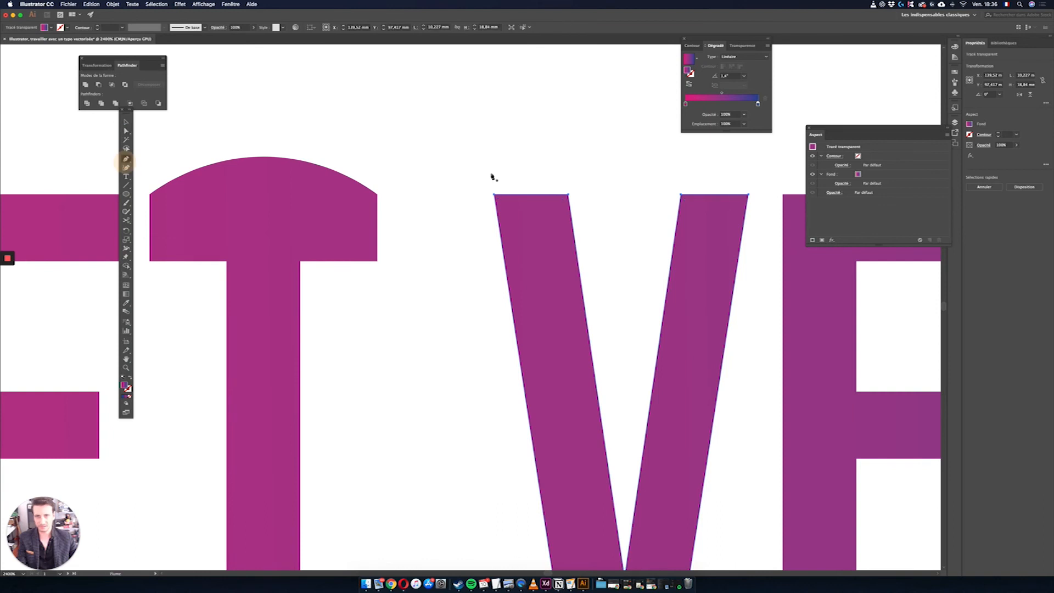
{"action": "left_click", "coordinate": [531, 195]}
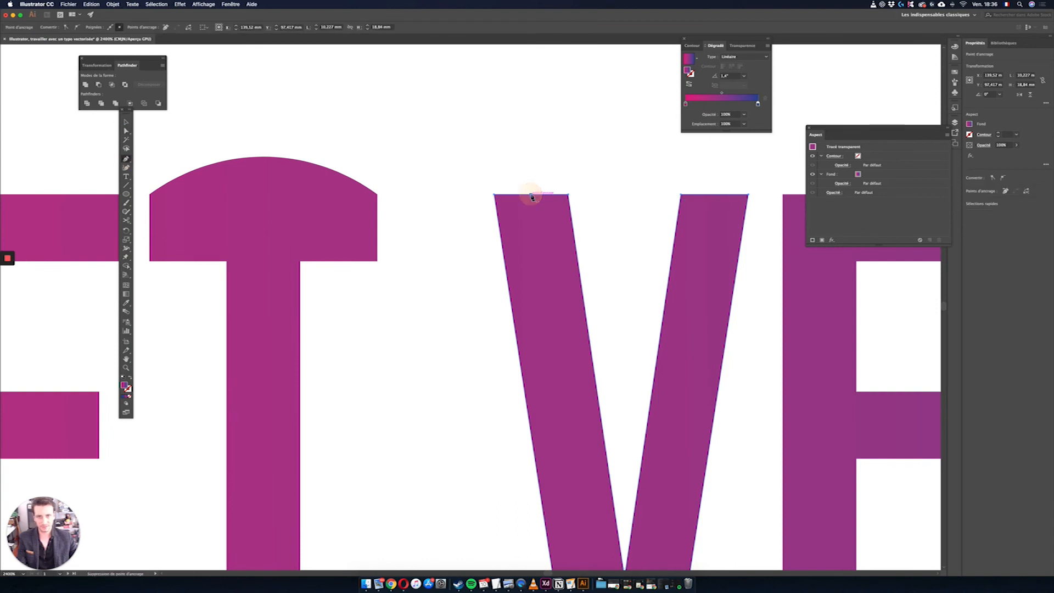
{"action": "left_click", "coordinate": [126, 130]}
{"action": "left_click_drag", "start_coordinate": [532, 195], "coordinate": [537, 144]}
{"action": "left_click", "coordinate": [602, 163]}
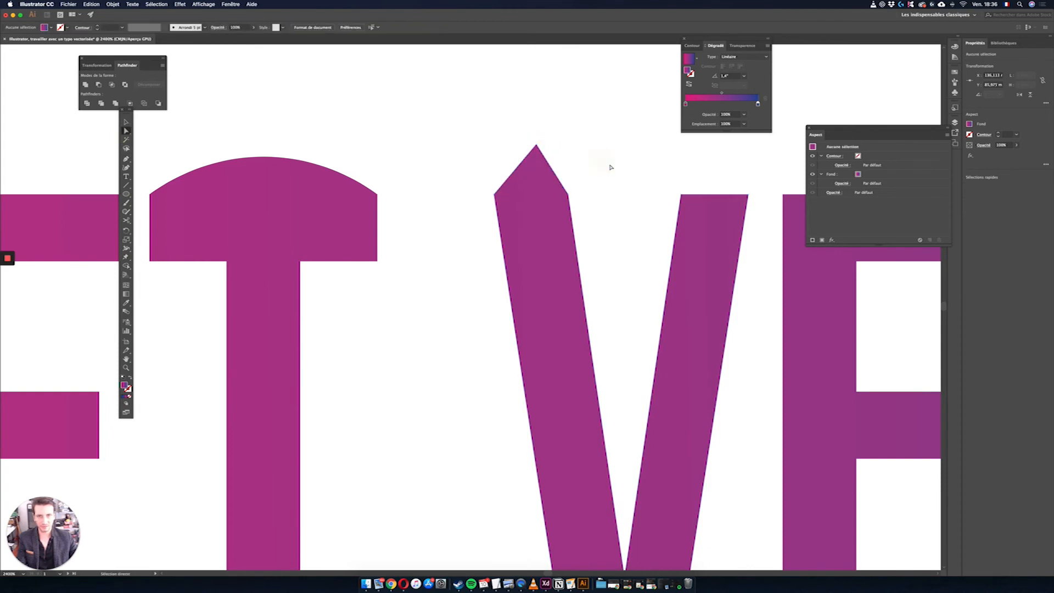
Draw a closed egg-shaped path about 53 mm by 37 mm over the end of VECTORISATION with the Curvature tool
{"action": "scroll", "coordinate": [609, 167], "scroll_direction": "down", "scroll_amount": 9}
{"action": "scroll", "coordinate": [609, 167], "scroll_direction": "up", "scroll_amount": 2}
{"action": "left_click_drag", "start_coordinate": [684, 189], "coordinate": [569, 242]}
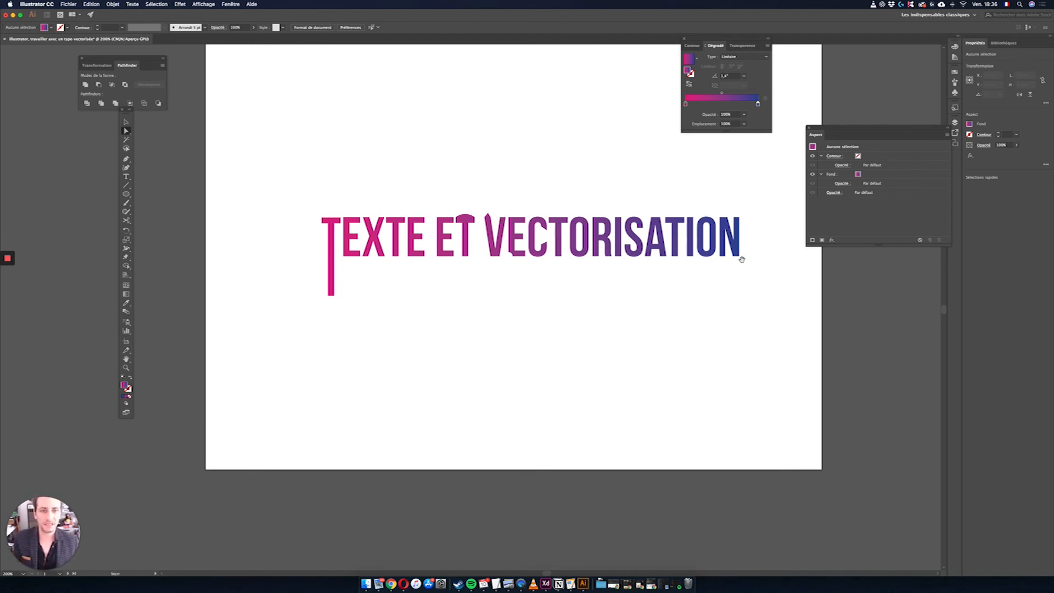
{"action": "left_click_drag", "start_coordinate": [741, 259], "coordinate": [635, 301]}
{"action": "scroll", "coordinate": [617, 240], "scroll_direction": "up", "scroll_amount": 1}
{"action": "scroll", "coordinate": [614, 236], "scroll_direction": "up", "scroll_amount": 4}
{"action": "scroll", "coordinate": [614, 236], "scroll_direction": "down", "scroll_amount": 1}
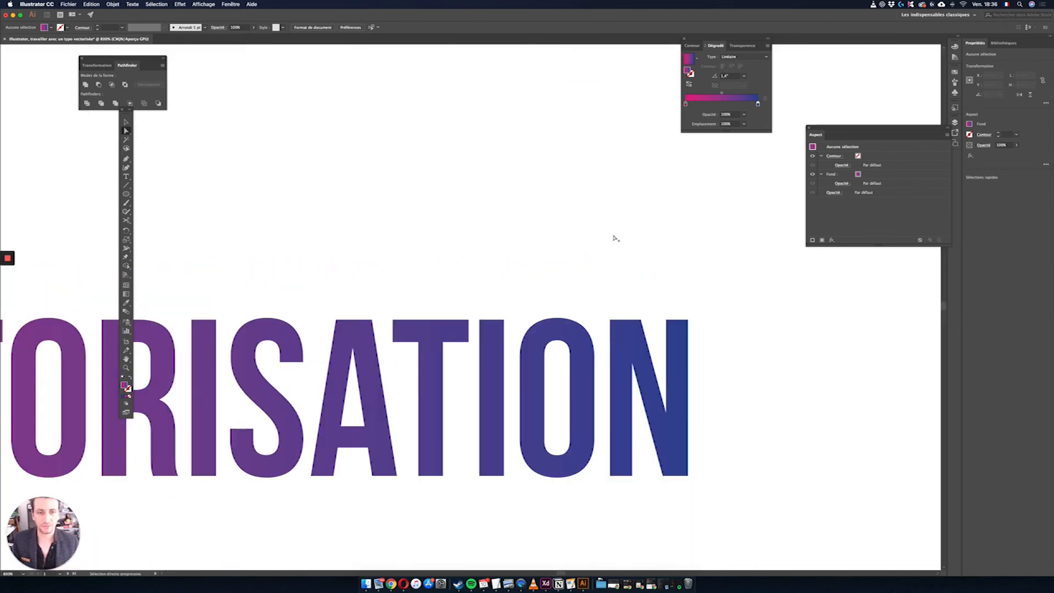
{"action": "left_click", "coordinate": [127, 195]}
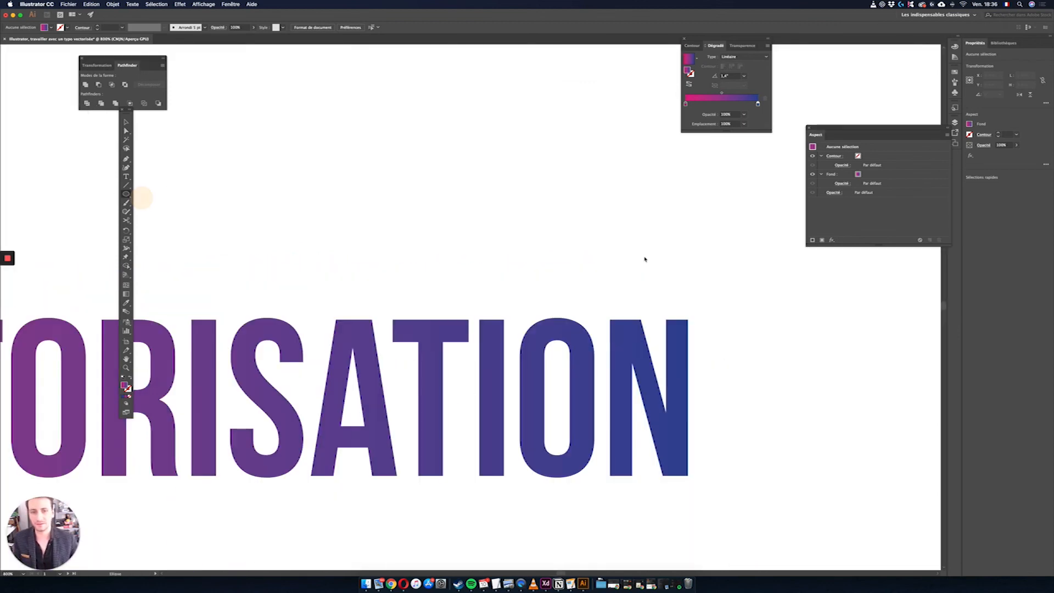
{"action": "left_click", "coordinate": [126, 167]}
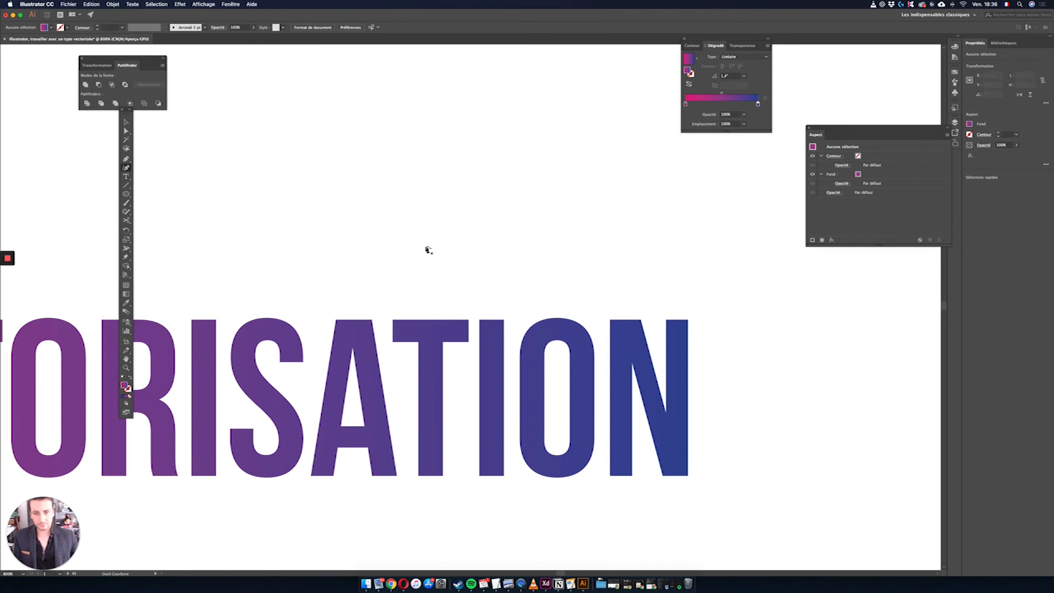
{"action": "left_click", "coordinate": [379, 259]}
{"action": "left_click", "coordinate": [495, 441]}
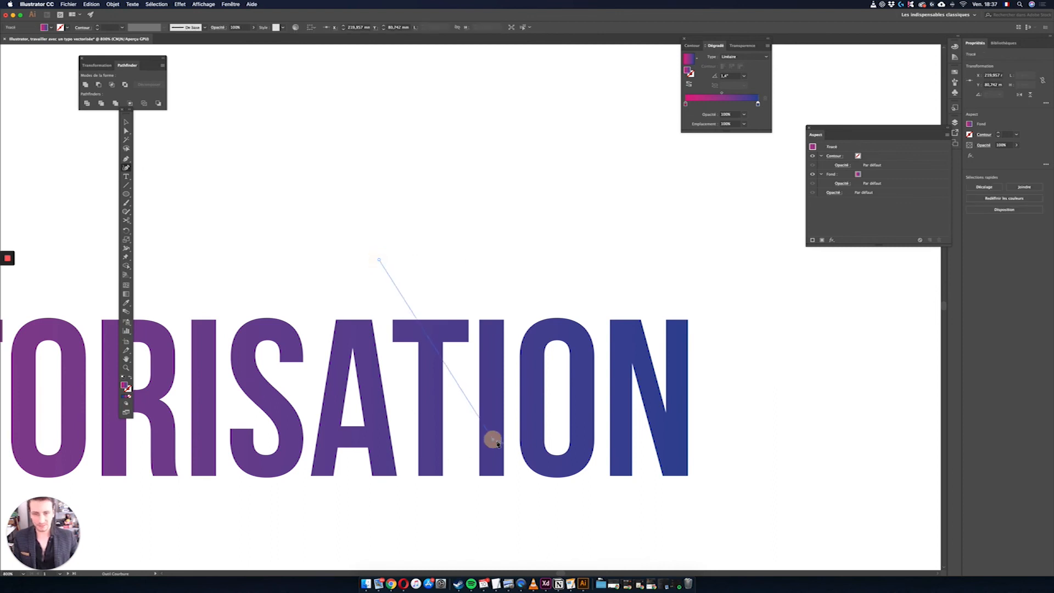
{"action": "left_click", "coordinate": [807, 430]}
{"action": "left_click", "coordinate": [740, 238]}
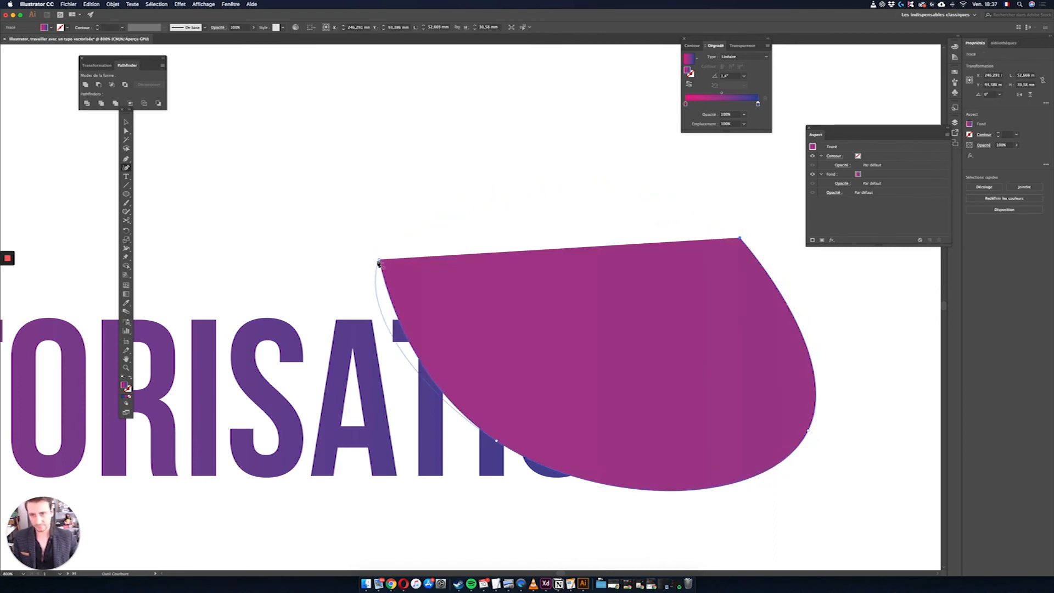
{"action": "left_click", "coordinate": [381, 262]}
Move the egg-shaped path up and to the left so it covers the upper part of the letters TION, and deselect it
{"action": "left_click", "coordinate": [126, 122]}
{"action": "left_click_drag", "start_coordinate": [683, 370], "coordinate": [646, 328]}
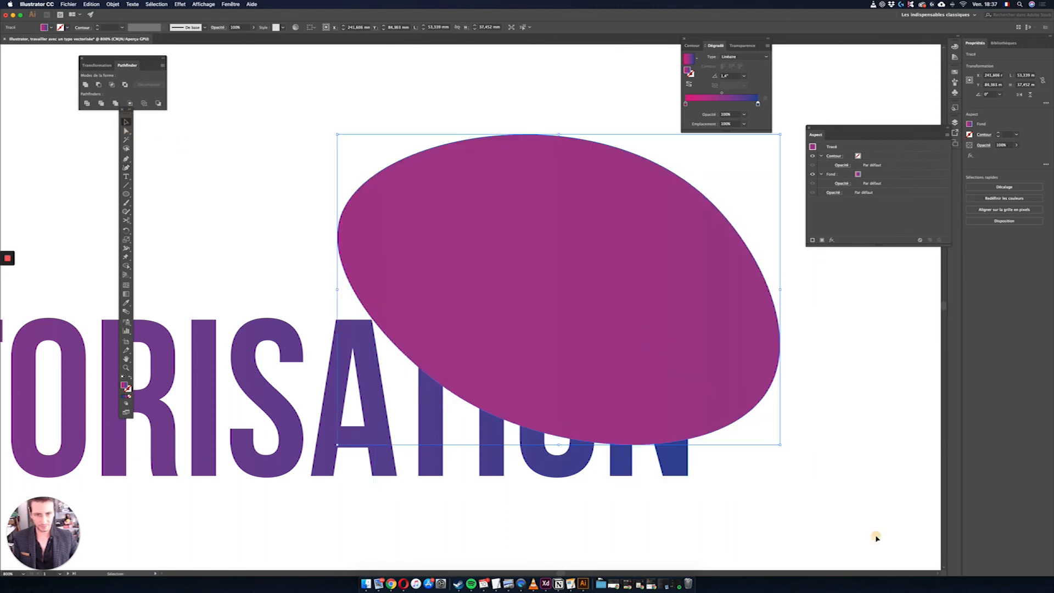
{"action": "left_click", "coordinate": [877, 538]}
Select the egg-shaped path together with the letters ATION and split them with Pathfinder Divide
{"action": "left_click", "coordinate": [127, 132]}
{"action": "left_click_drag", "start_coordinate": [842, 508], "coordinate": [314, 107]}
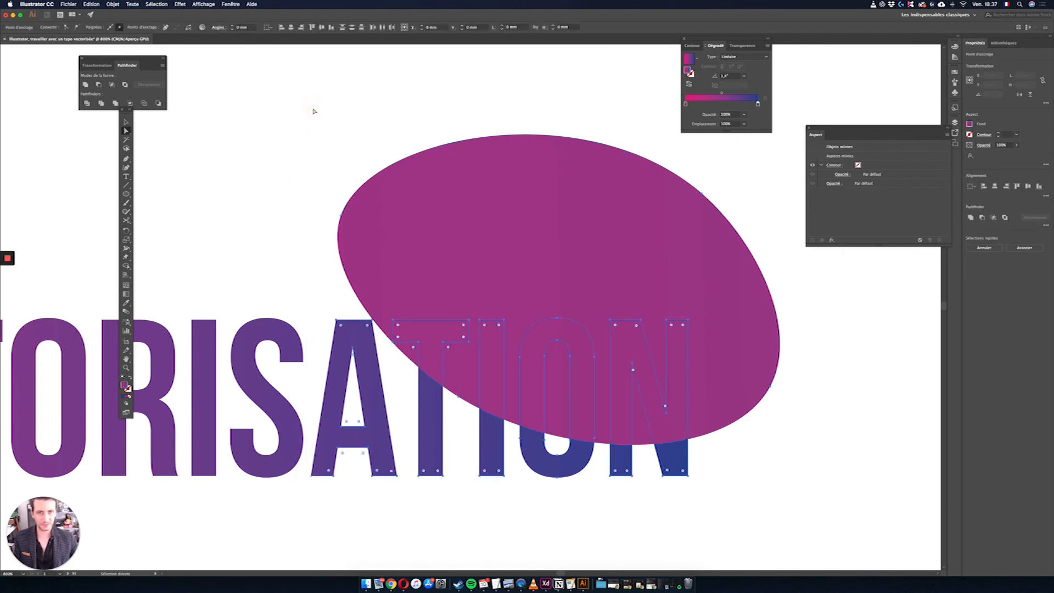
{"action": "left_click", "coordinate": [88, 104]}
{"action": "left_click", "coordinate": [848, 360]}
Delete the leftover egg-shape pieces outside the letters and inside the counter of the O
{"action": "left_click", "coordinate": [646, 252]}
{"action": "key", "text": "Delete"}
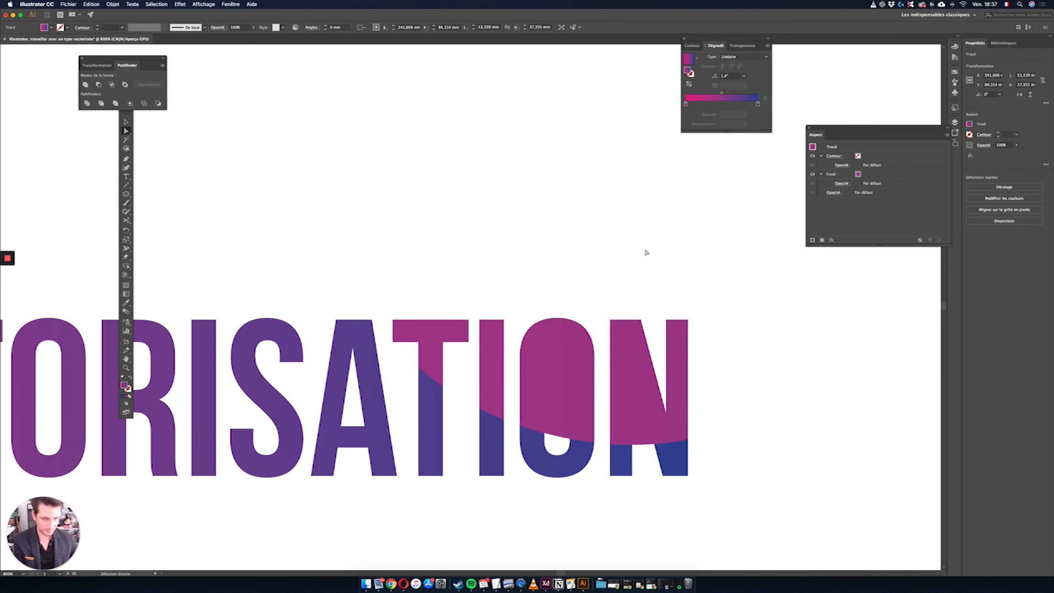
{"action": "left_click", "coordinate": [560, 418]}
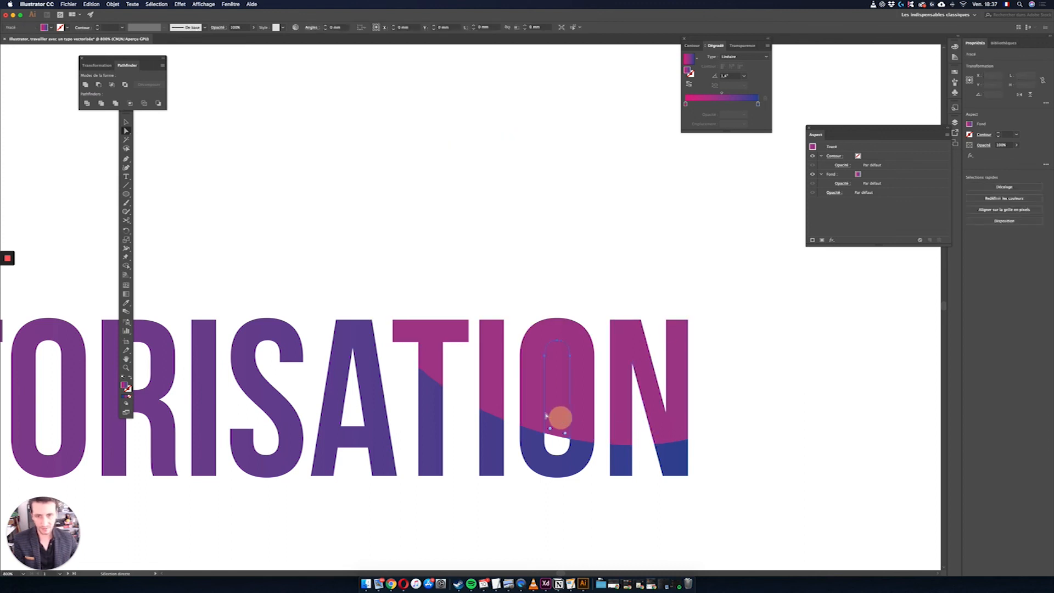
{"action": "key", "text": "Delete"}
{"action": "left_click", "coordinate": [828, 379]}
Examine the whole title and the customised letters of ET and VECTORISATION up close
{"action": "scroll", "coordinate": [562, 322], "scroll_direction": "left", "scroll_amount": 2}
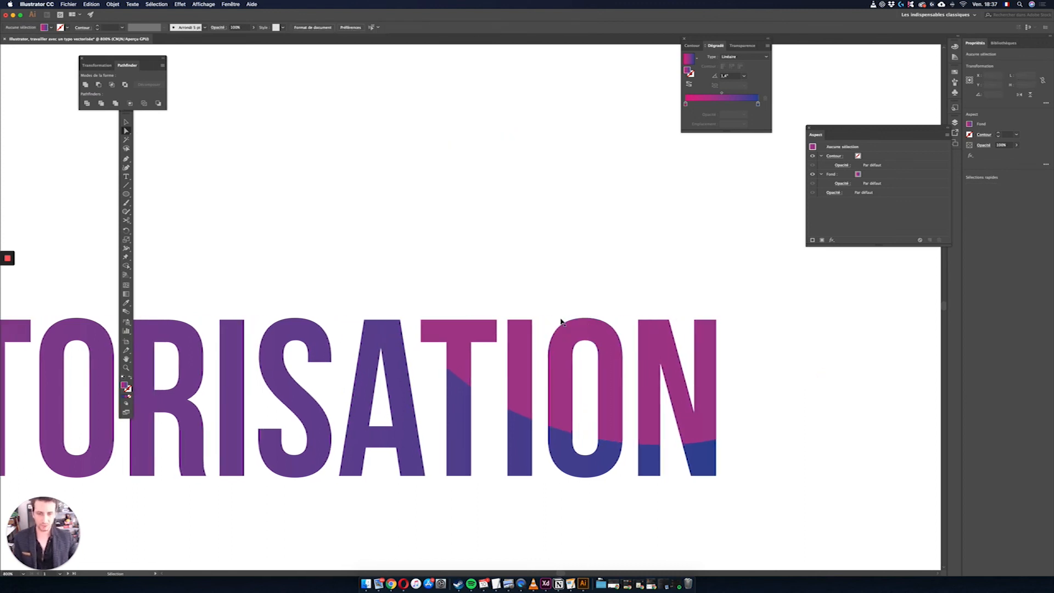
{"action": "scroll", "coordinate": [561, 321], "scroll_direction": "left", "scroll_amount": 2}
{"action": "scroll", "coordinate": [561, 321], "scroll_direction": "down", "scroll_amount": 4}
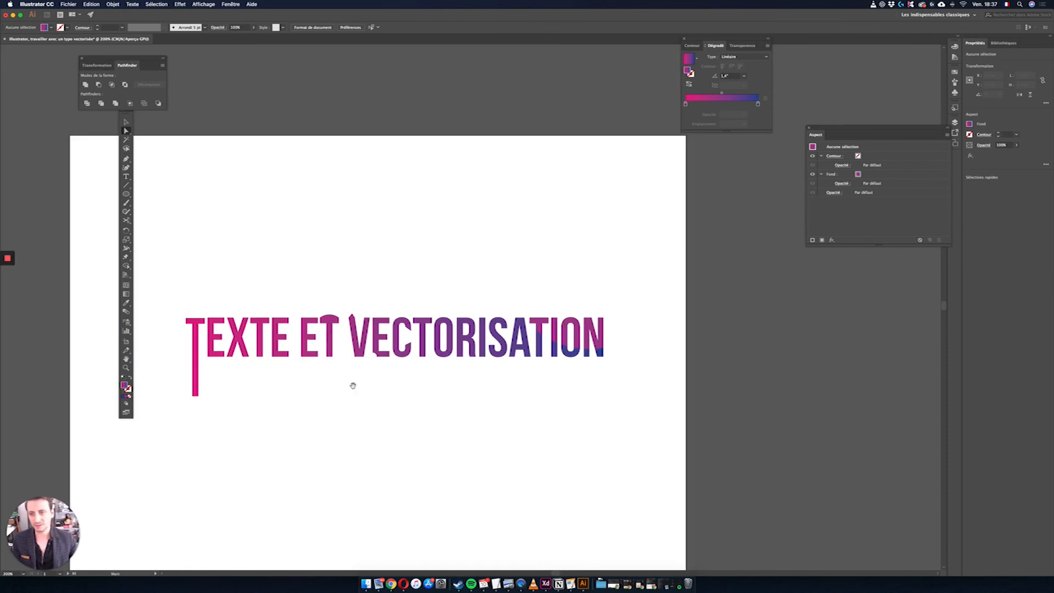
{"action": "left_click_drag", "start_coordinate": [353, 387], "coordinate": [365, 379]}
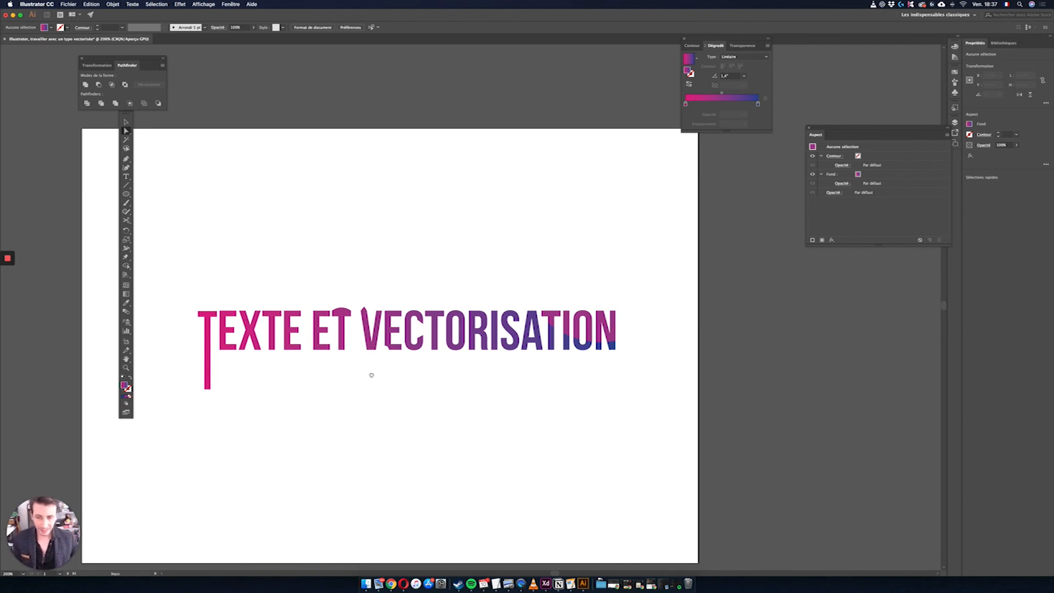
{"action": "left_click_drag", "start_coordinate": [368, 375], "coordinate": [405, 369]}
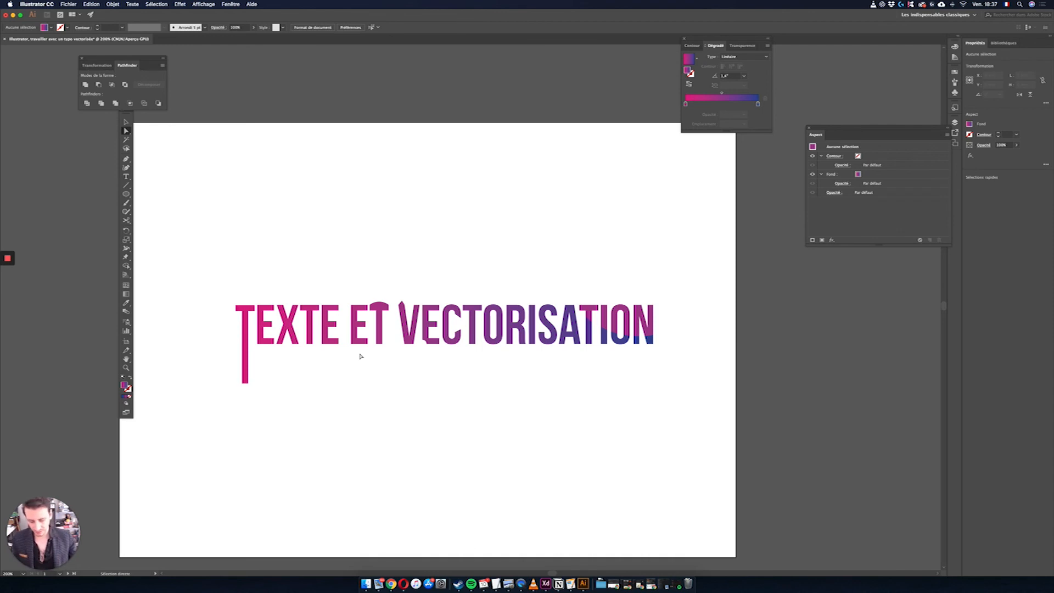
{"action": "scroll", "coordinate": [383, 308], "scroll_direction": "up", "scroll_amount": 5}
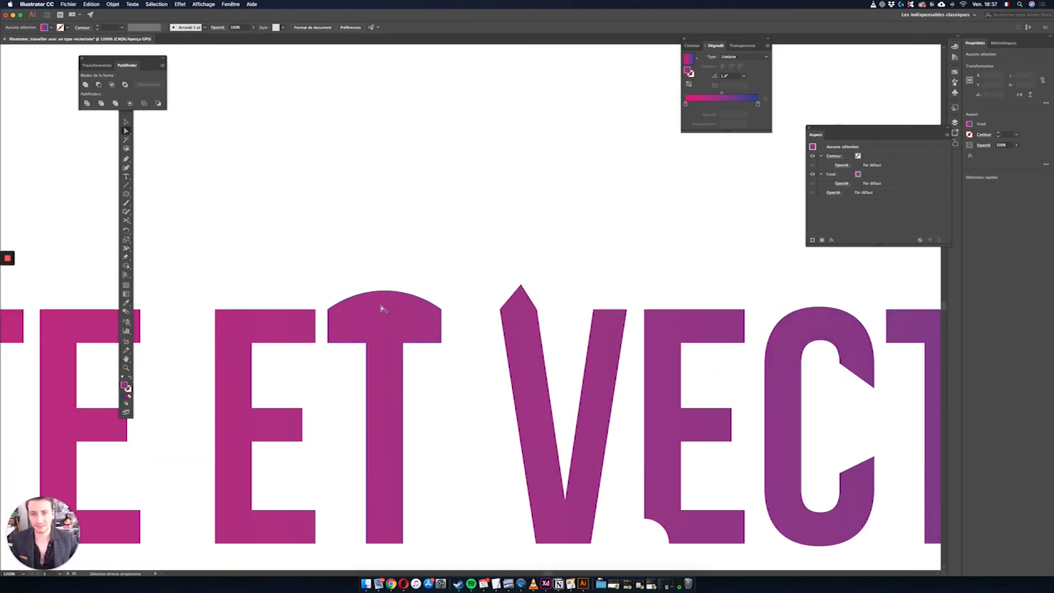
{"action": "scroll", "coordinate": [383, 308], "scroll_direction": "down", "scroll_amount": 5}
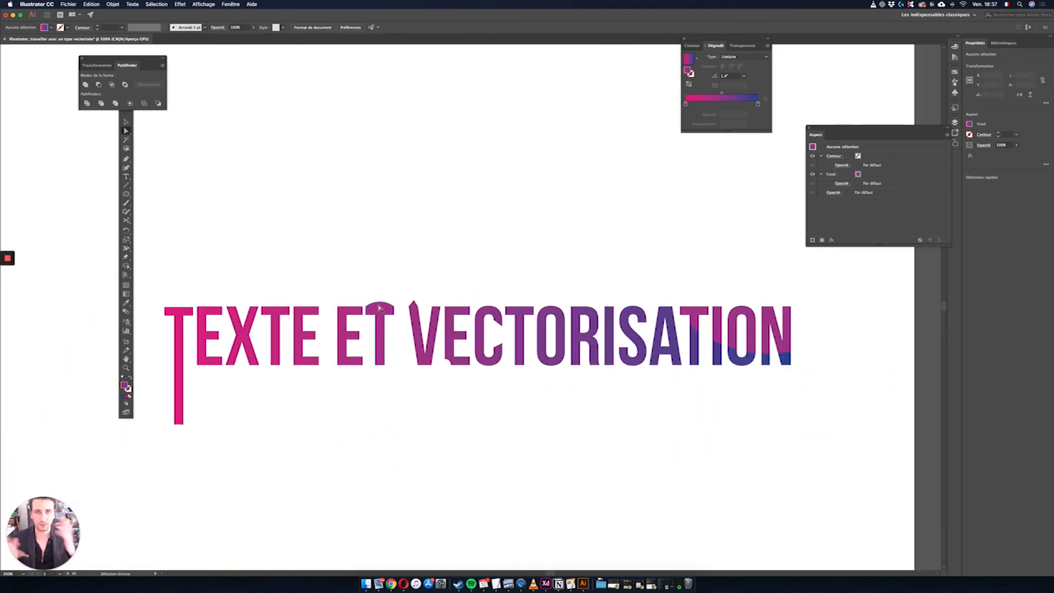